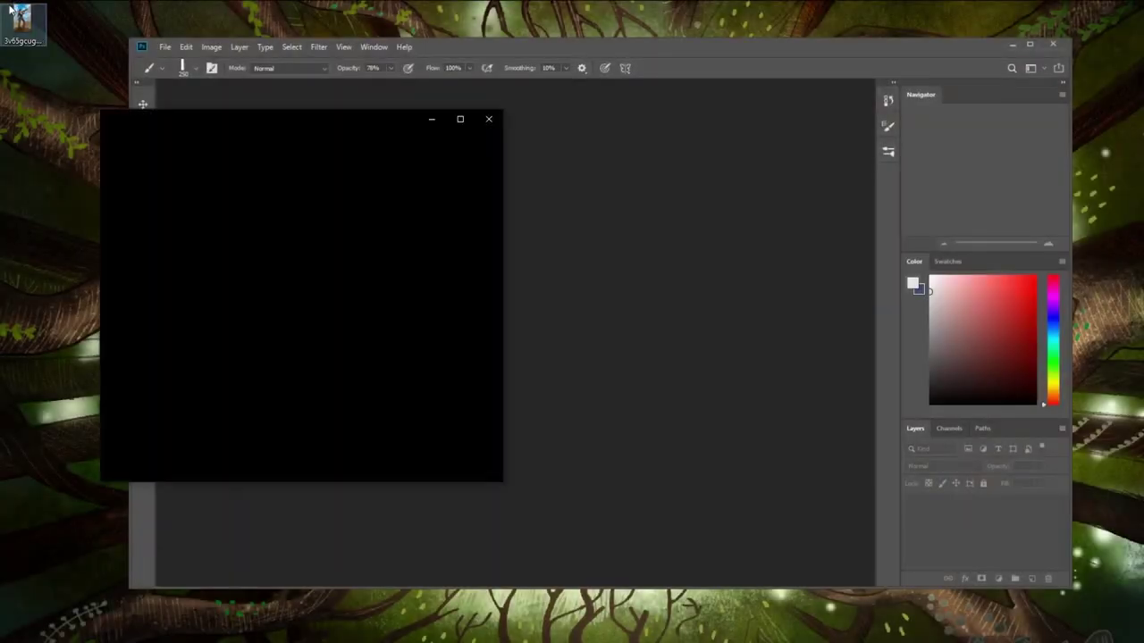
# - Enlarge the photo viewer showing the reference painting 3v65gcugwqa41.png and place it at one side of the screen
pyautogui.moveTo(326, 119); pyautogui.dragTo(242, 60)
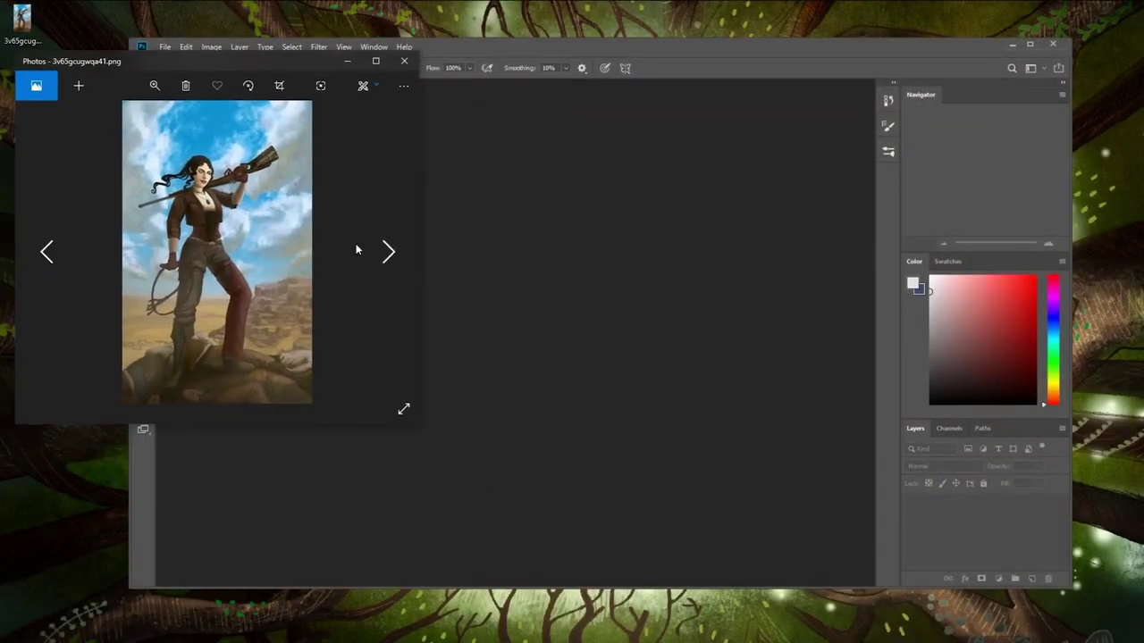
pyautogui.moveTo(416, 427); pyautogui.dragTo(435, 634)
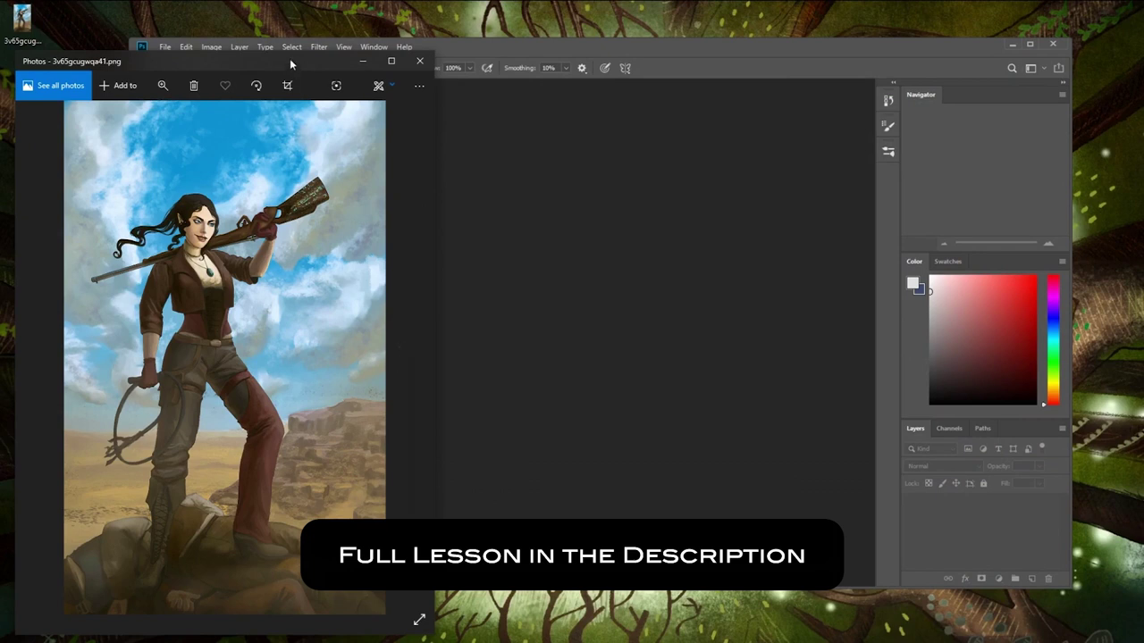
pyautogui.moveTo(290, 64); pyautogui.dragTo(461, 43)
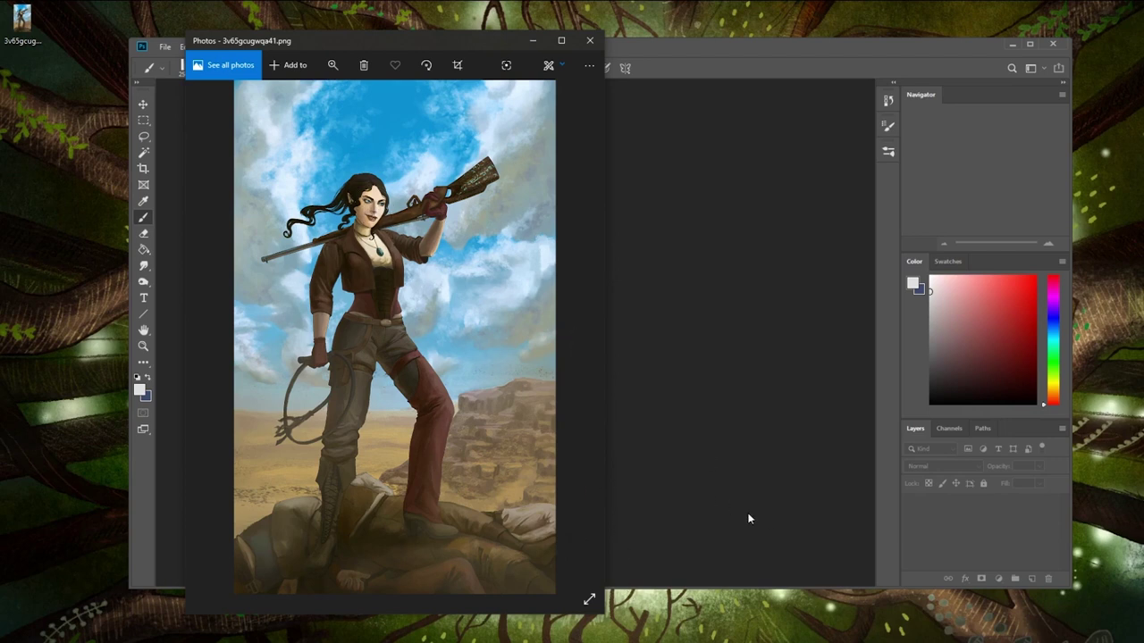
pyautogui.moveTo(432, 48); pyautogui.dragTo(287, 45)
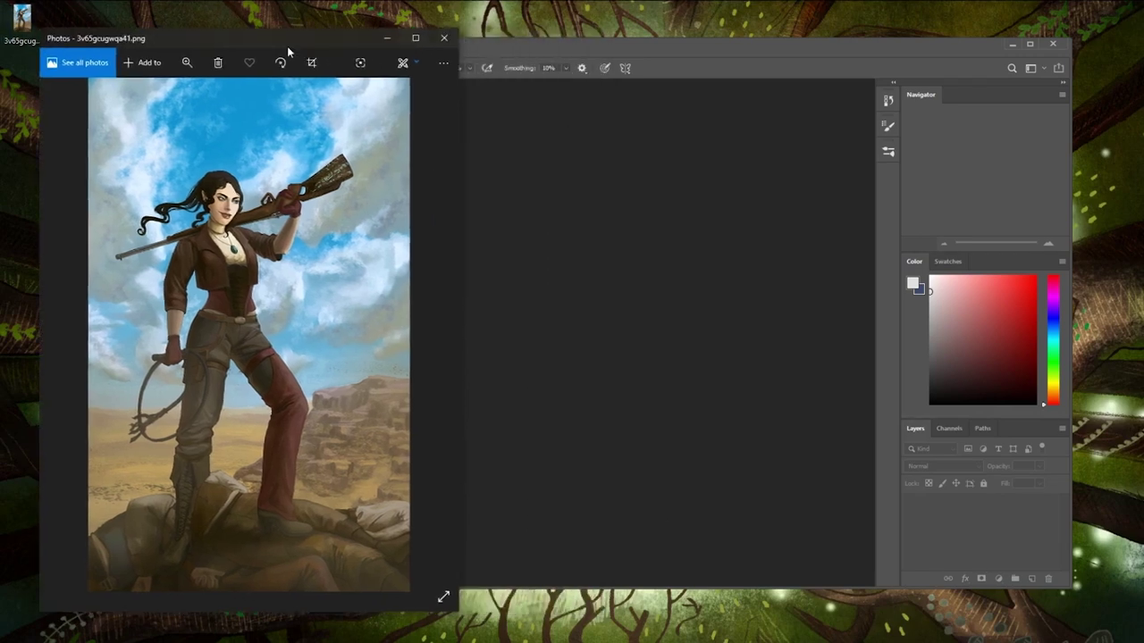
# - Switch to PortraitStudio, shrink the reference painting's window, and arrange an enlarged PortraitStudio window beside it
pyautogui.hotkey('alt', 'Tab')
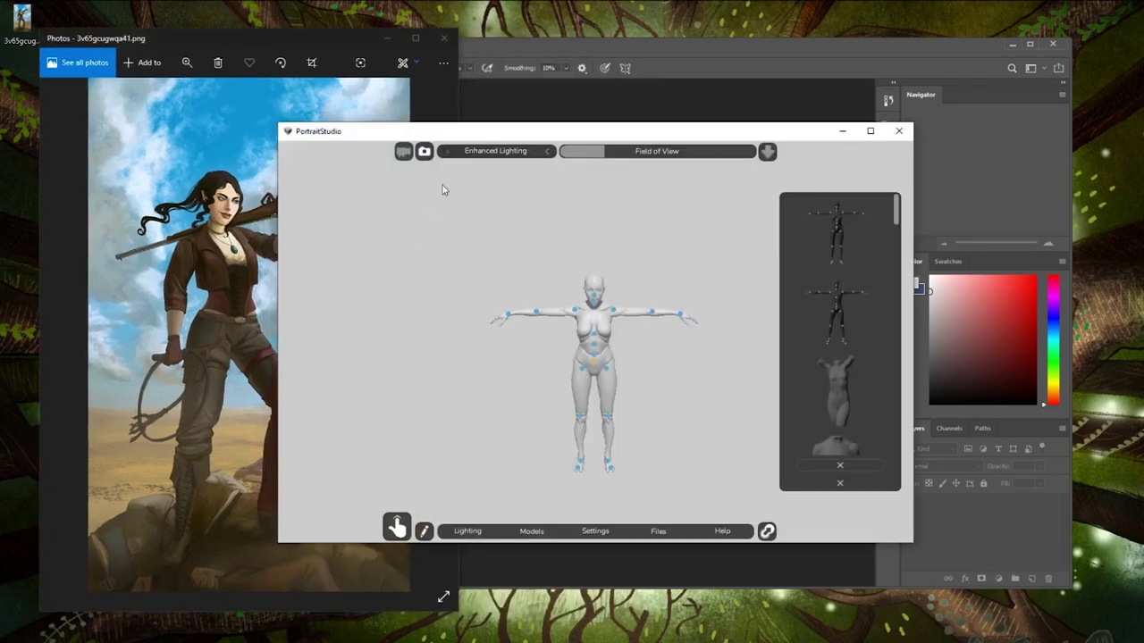
pyautogui.moveTo(563, 137); pyautogui.dragTo(626, 27)
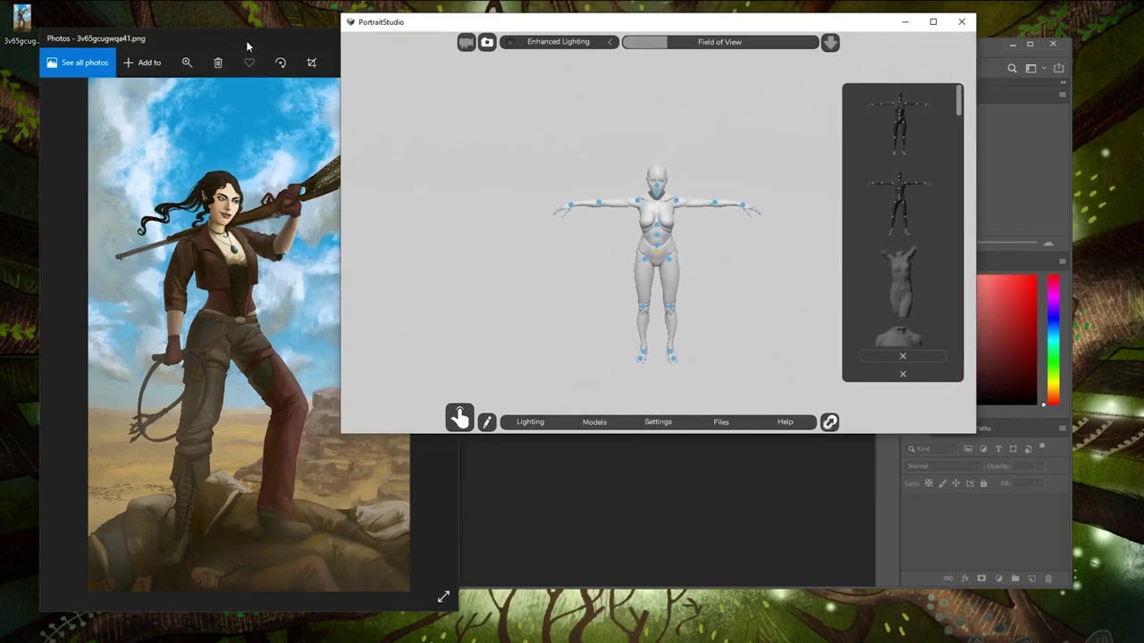
pyautogui.moveTo(246, 42); pyautogui.dragTo(165, 43)
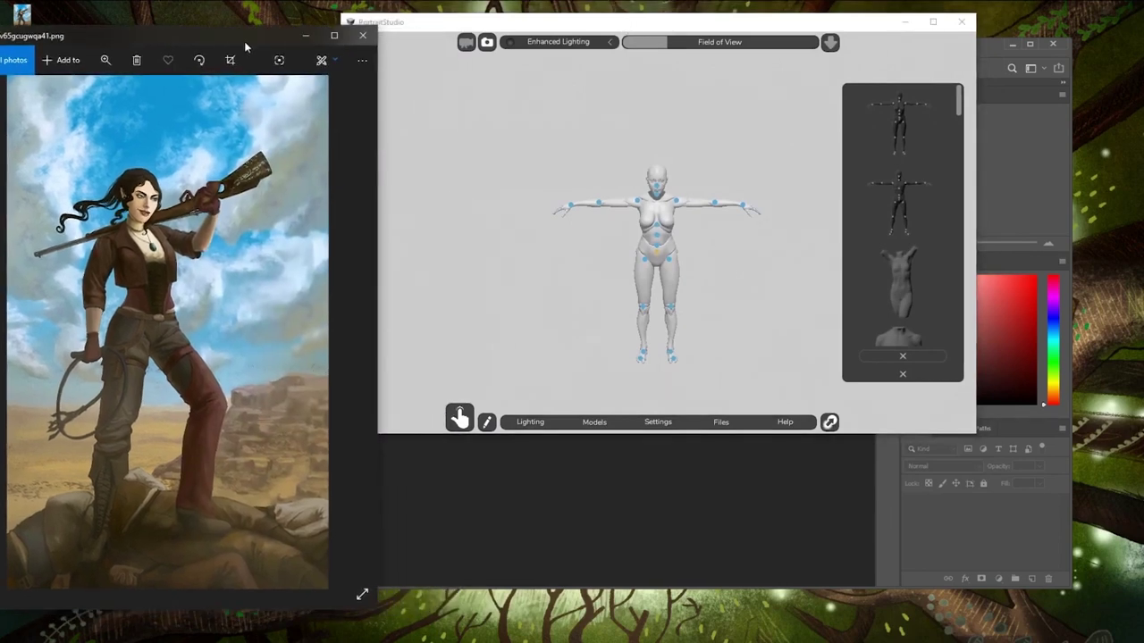
pyautogui.click(362, 594)
pyautogui.press('Escape')
pyautogui.moveTo(377, 609); pyautogui.dragTo(269, 440)
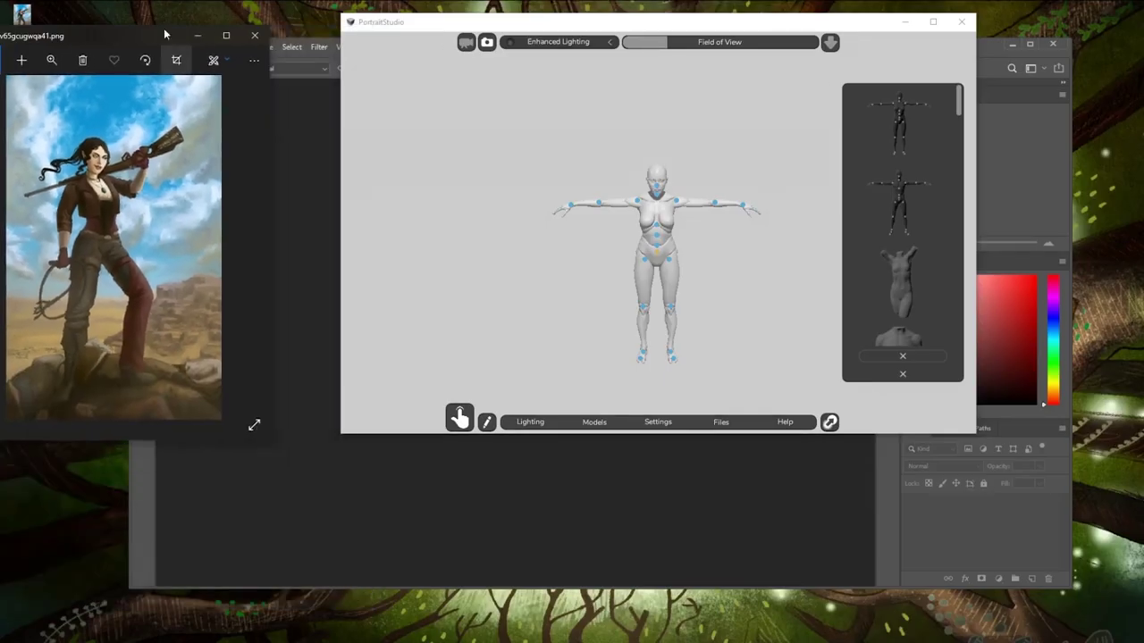
pyautogui.moveTo(124, 39); pyautogui.dragTo(149, 40)
pyautogui.moveTo(536, 23); pyautogui.dragTo(504, 41)
pyautogui.moveTo(948, 453); pyautogui.dragTo(1120, 623)
# - Select the female figure's pelvis joint for rotation and frame the figure in a closer three-quarter view like the reference painting
pyautogui.click(707, 363)
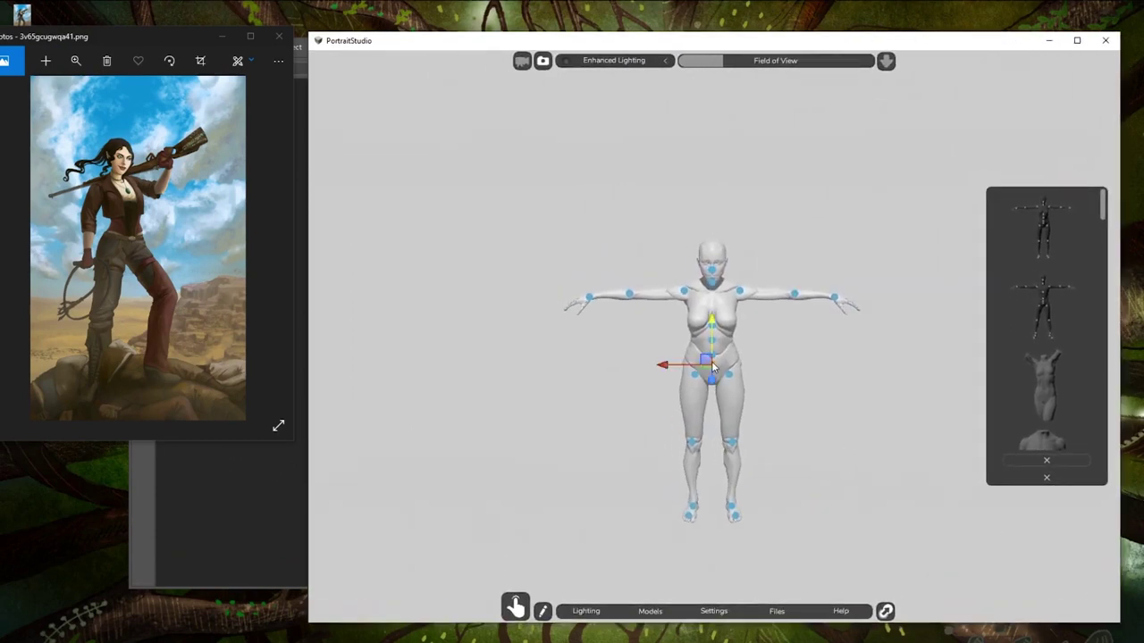
pyautogui.click(712, 366)
pyautogui.click(712, 366)
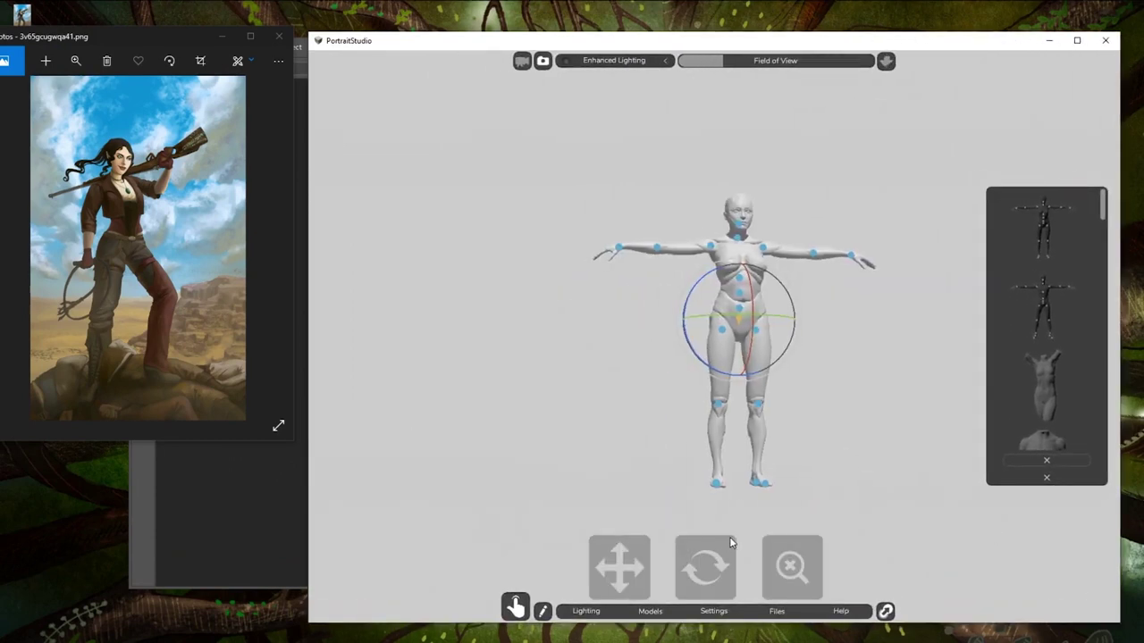
pyautogui.moveTo(727, 539); pyautogui.dragTo(768, 555)
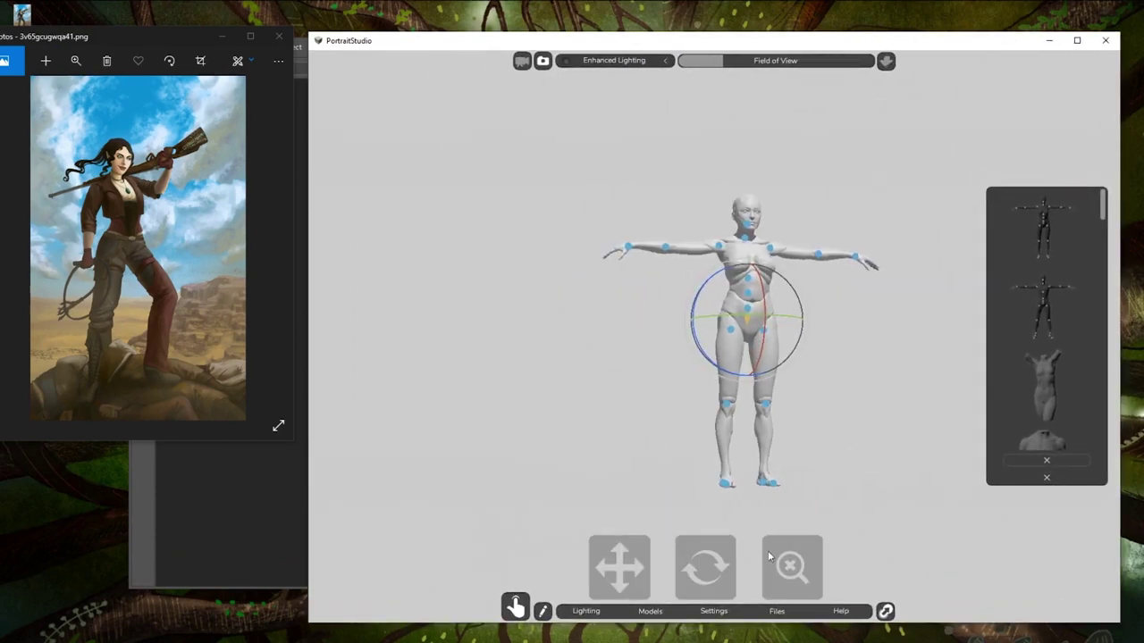
pyautogui.moveTo(575, 560); pyautogui.dragTo(510, 547)
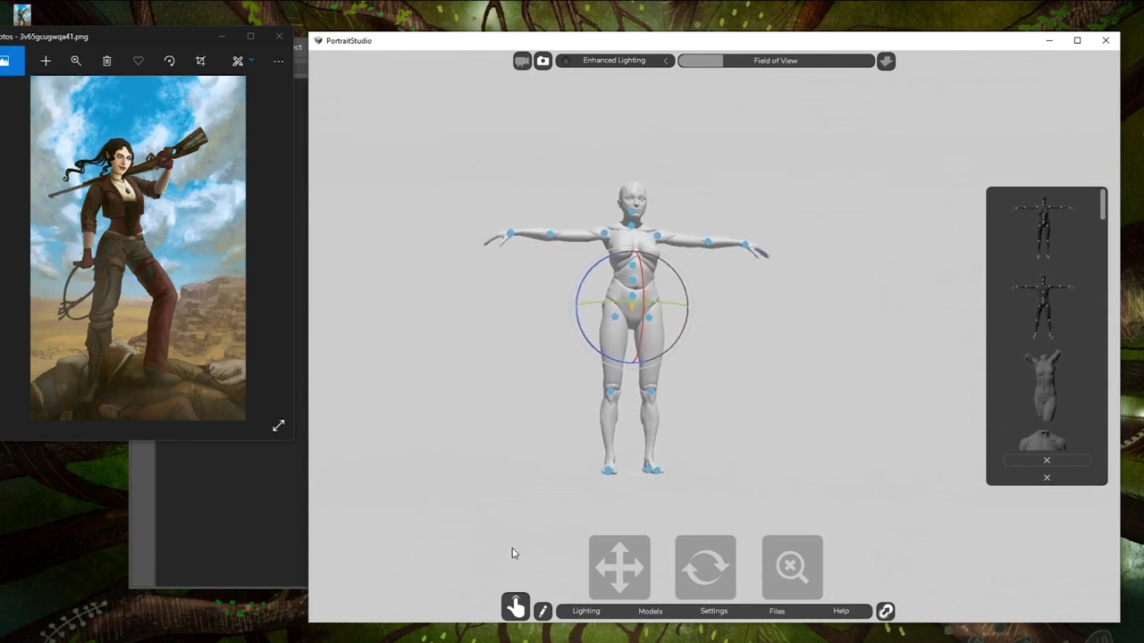
pyautogui.moveTo(699, 566); pyautogui.dragTo(725, 562)
pyautogui.moveTo(626, 562); pyautogui.dragTo(628, 560)
pyautogui.moveTo(788, 573); pyautogui.dragTo(792, 573)
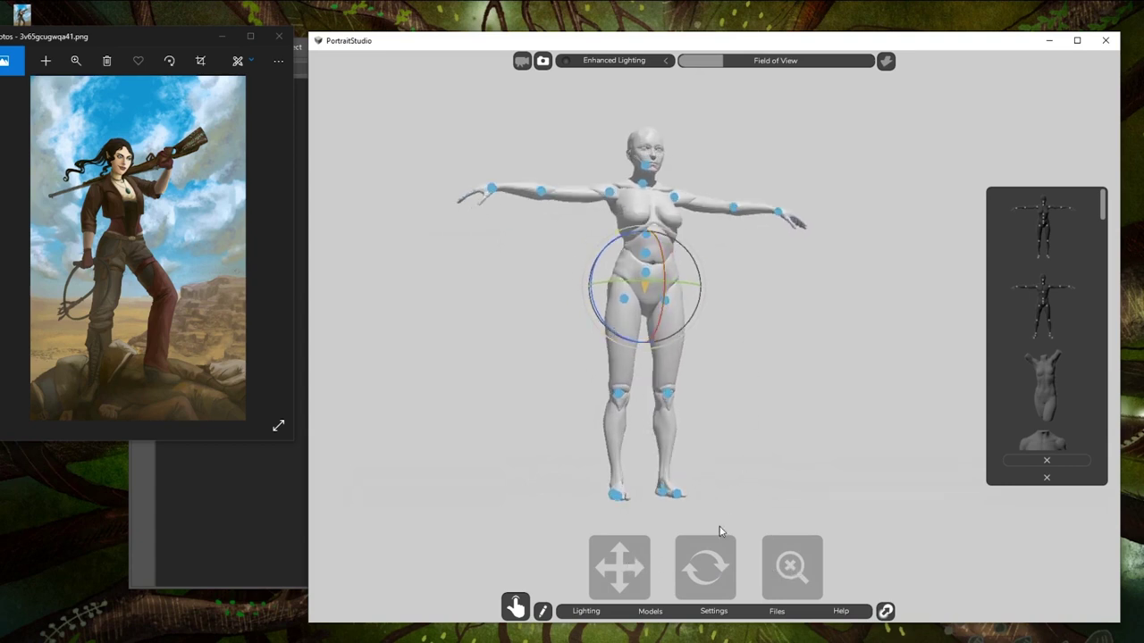
pyautogui.moveTo(709, 558); pyautogui.dragTo(716, 565)
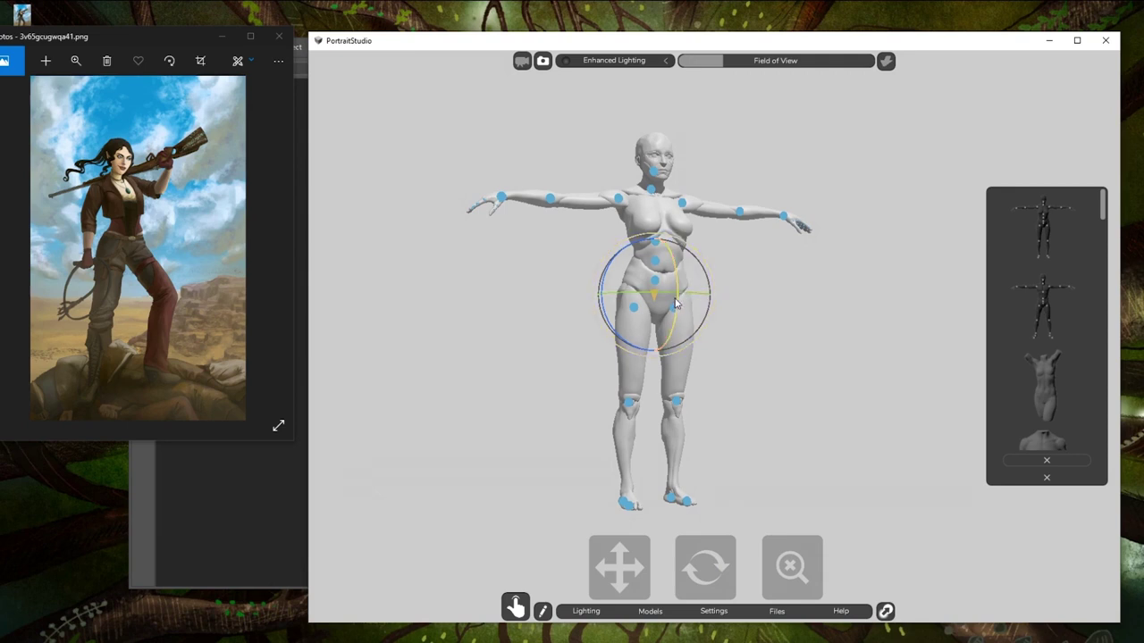
pyautogui.moveTo(722, 563); pyautogui.dragTo(698, 576)
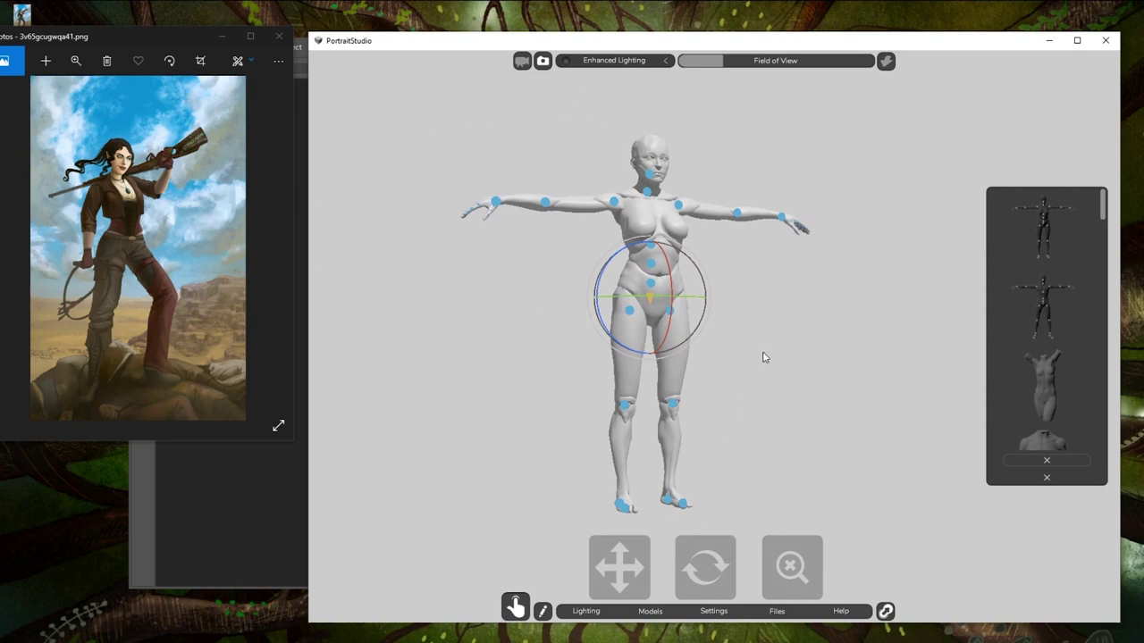
# - Raise the figure's left thigh at the hip and bend the left knee so the lower leg hangs down
pyautogui.click(789, 317)
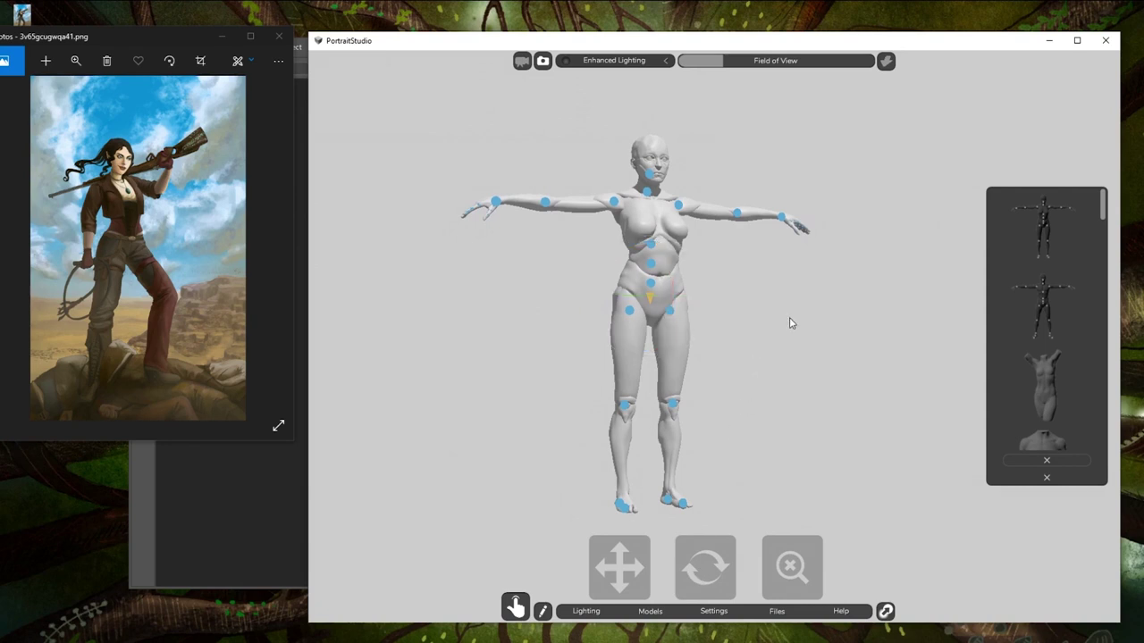
pyautogui.click(651, 264)
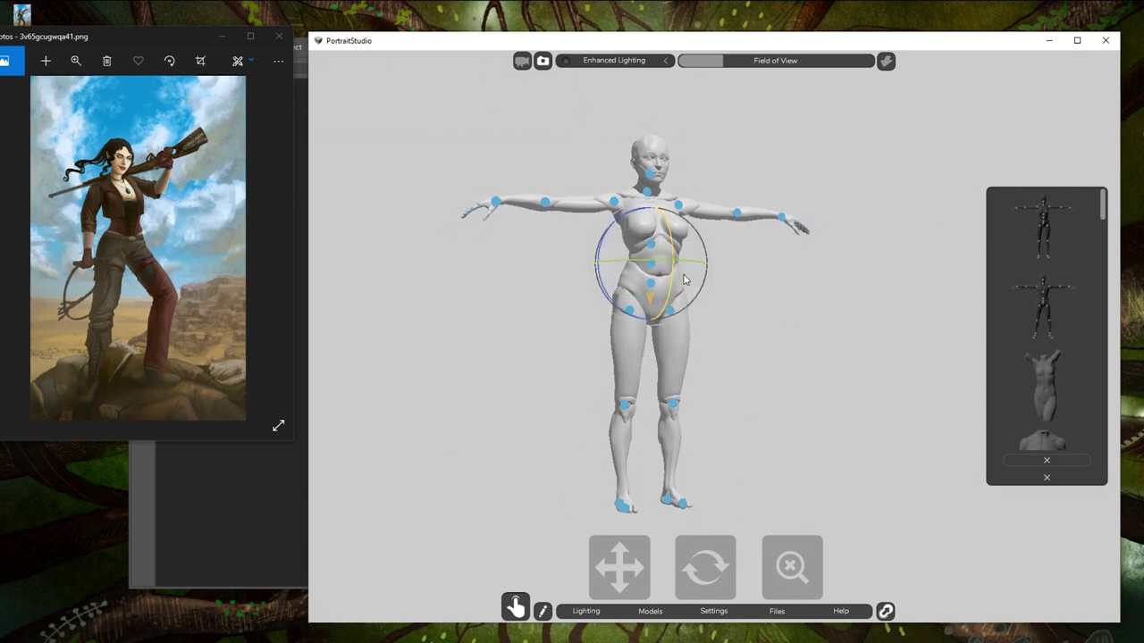
pyautogui.click(778, 446)
pyautogui.click(669, 310)
pyautogui.moveTo(691, 332); pyautogui.dragTo(760, 357)
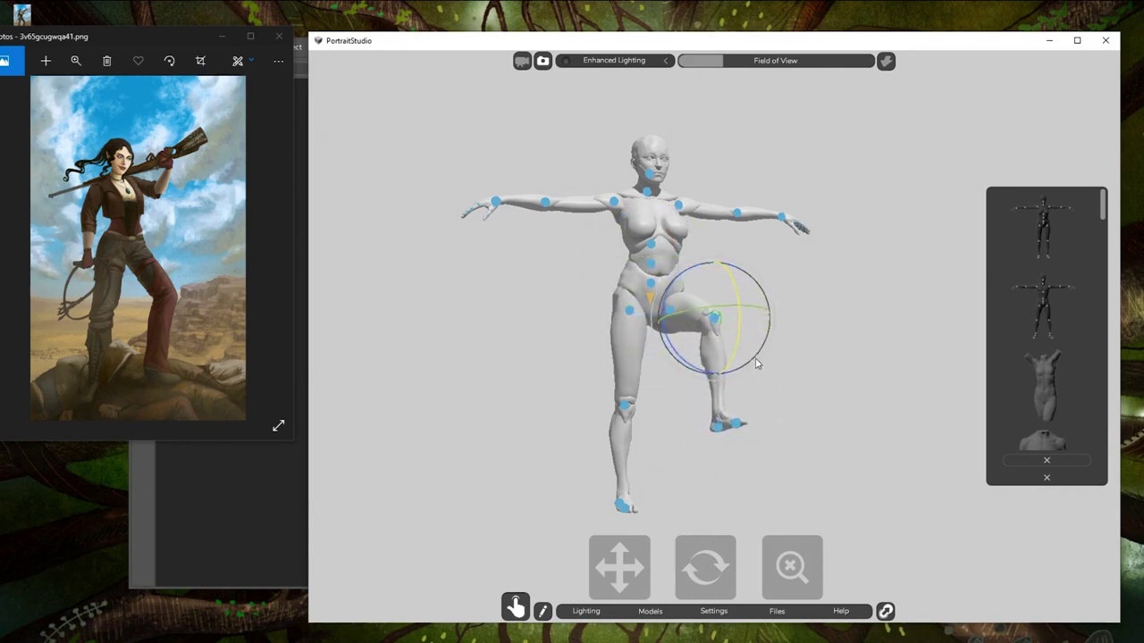
pyautogui.click(863, 276)
# - Fine-tune the left hip's rotation so the raised thigh slopes down toward the knee as in the reference pose
pyautogui.click(676, 312)
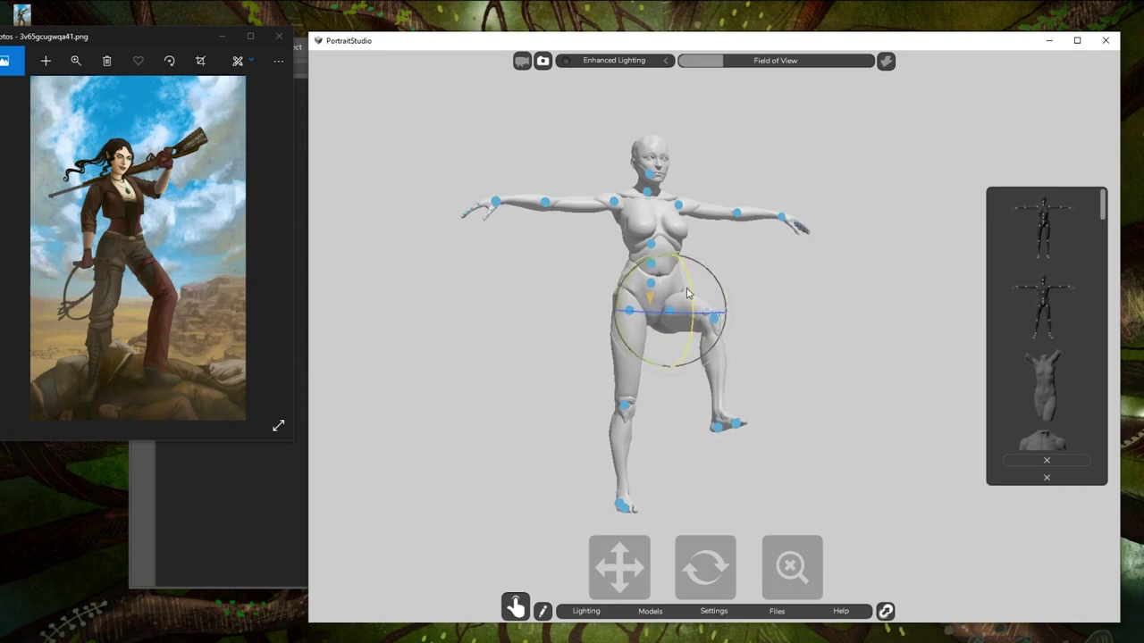
pyautogui.moveTo(692, 294); pyautogui.dragTo(691, 310)
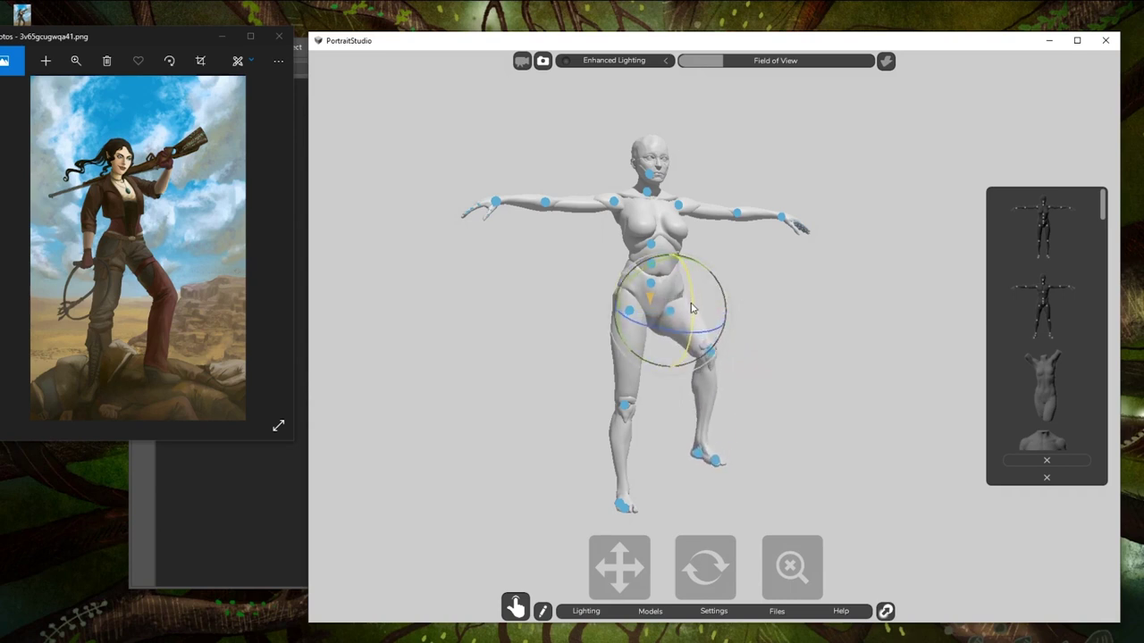
pyautogui.click(792, 307)
pyautogui.click(675, 315)
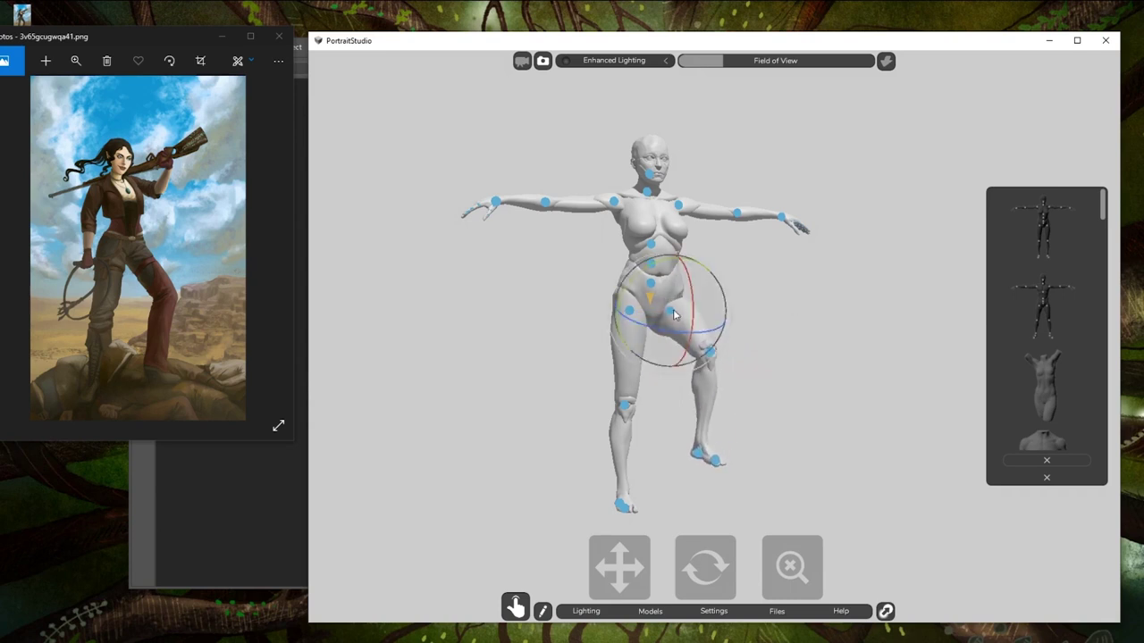
pyautogui.press('w')
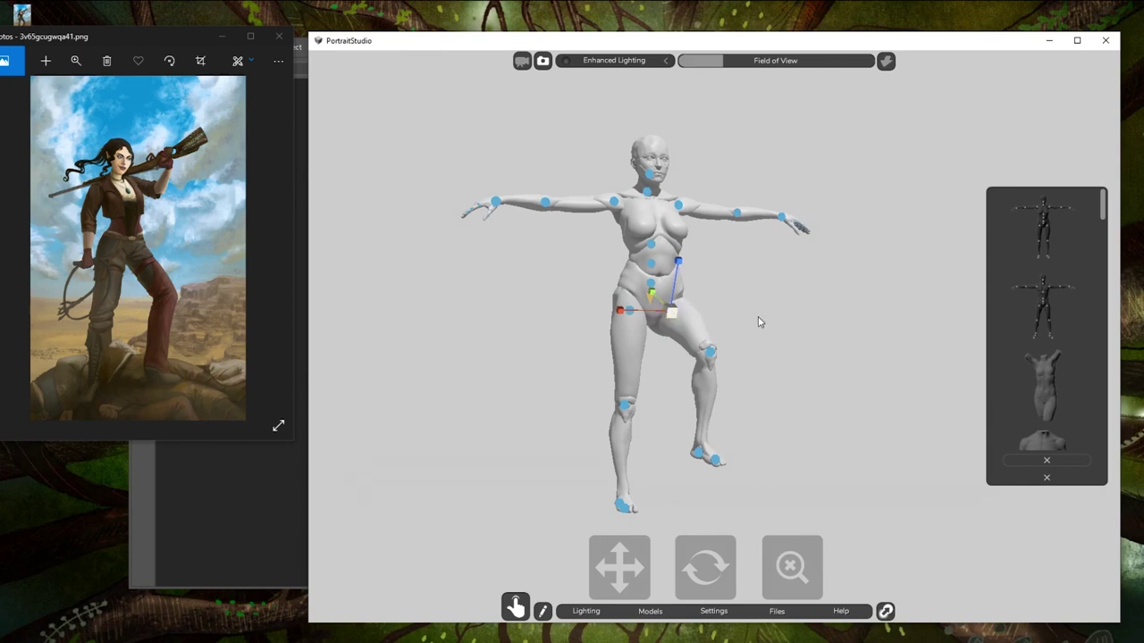
pyautogui.press('e')
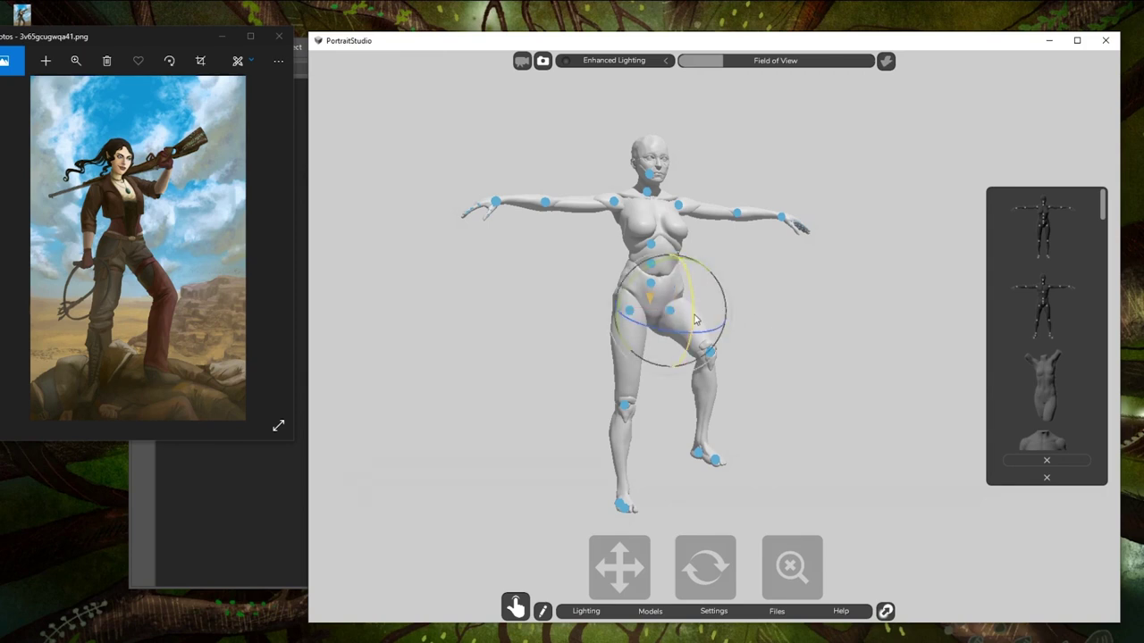
pyautogui.moveTo(695, 320); pyautogui.dragTo(672, 311)
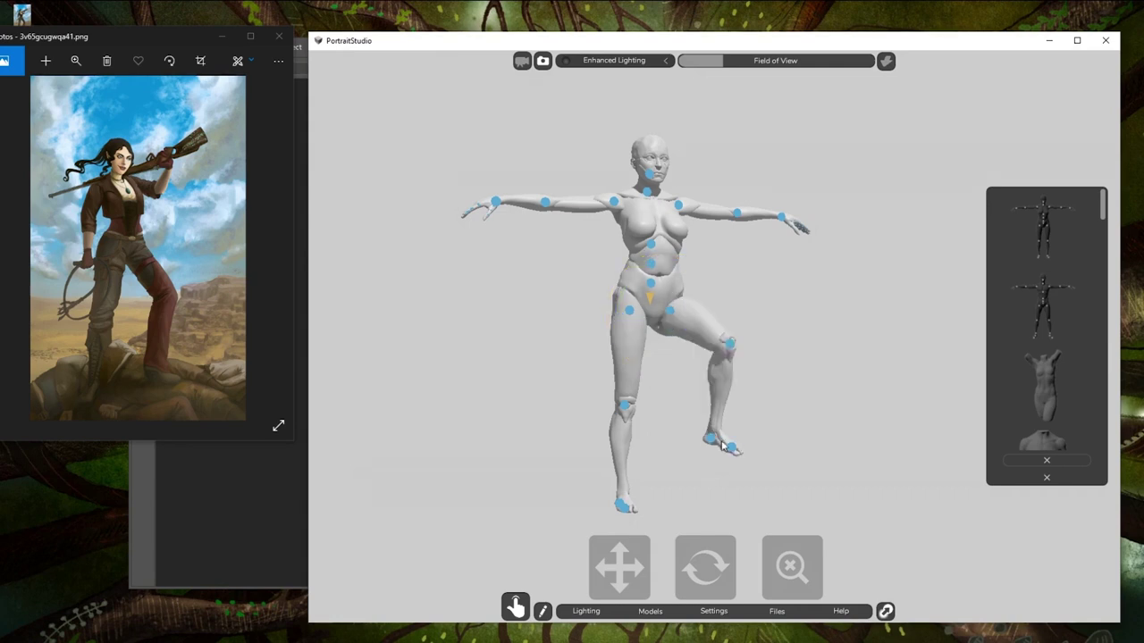
# - Rotate the left ankle so the raised foot lies flat
pyautogui.click(722, 445)
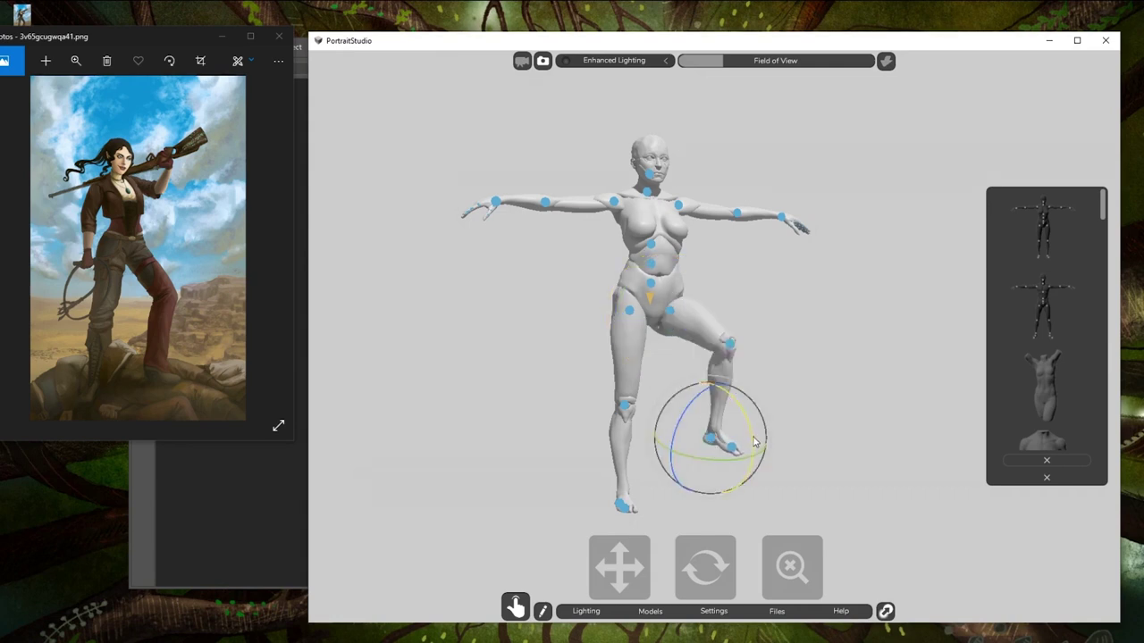
pyautogui.moveTo(751, 429); pyautogui.dragTo(746, 419)
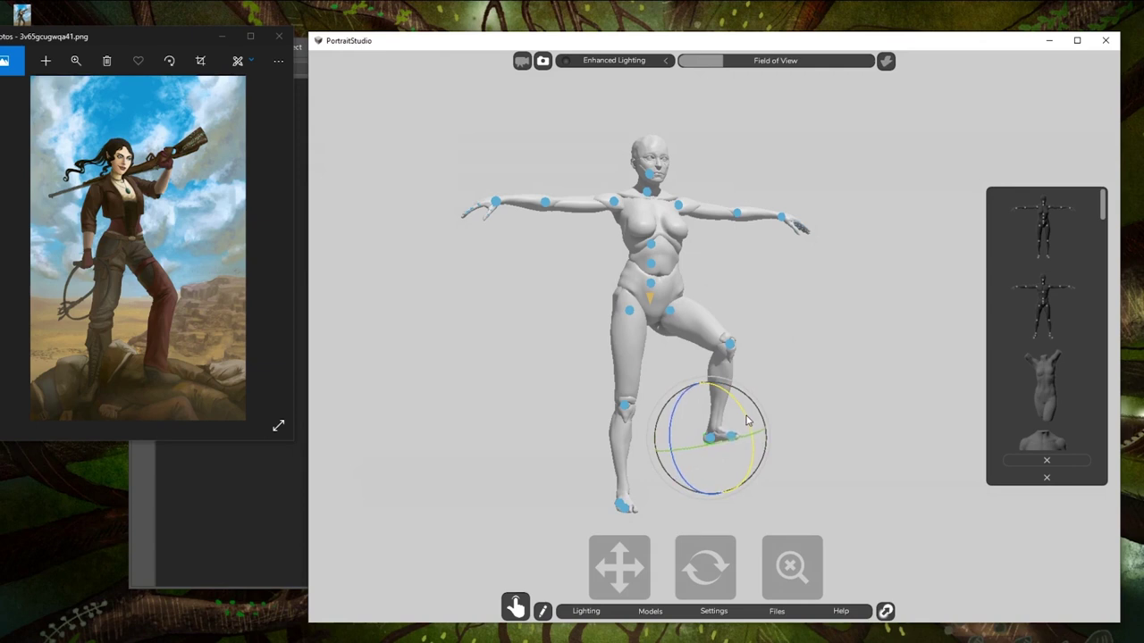
pyautogui.click(702, 467)
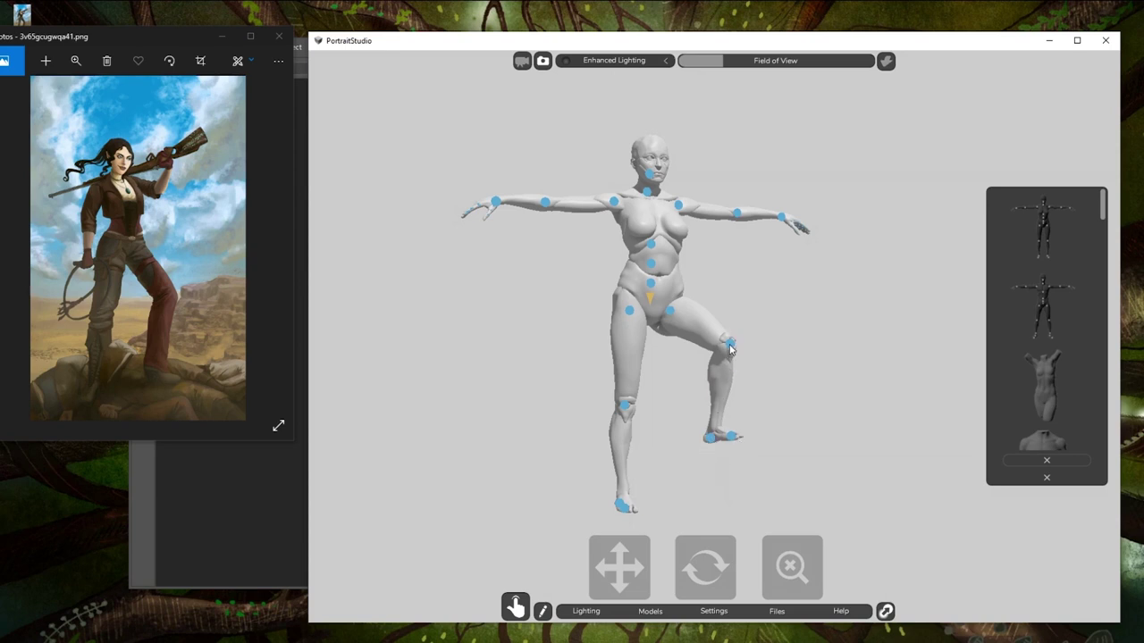
# - Rotate the right knee slightly and adjust the right ankle of the standing leg
pyautogui.click(624, 405)
pyautogui.moveTo(639, 383); pyautogui.dragTo(644, 388)
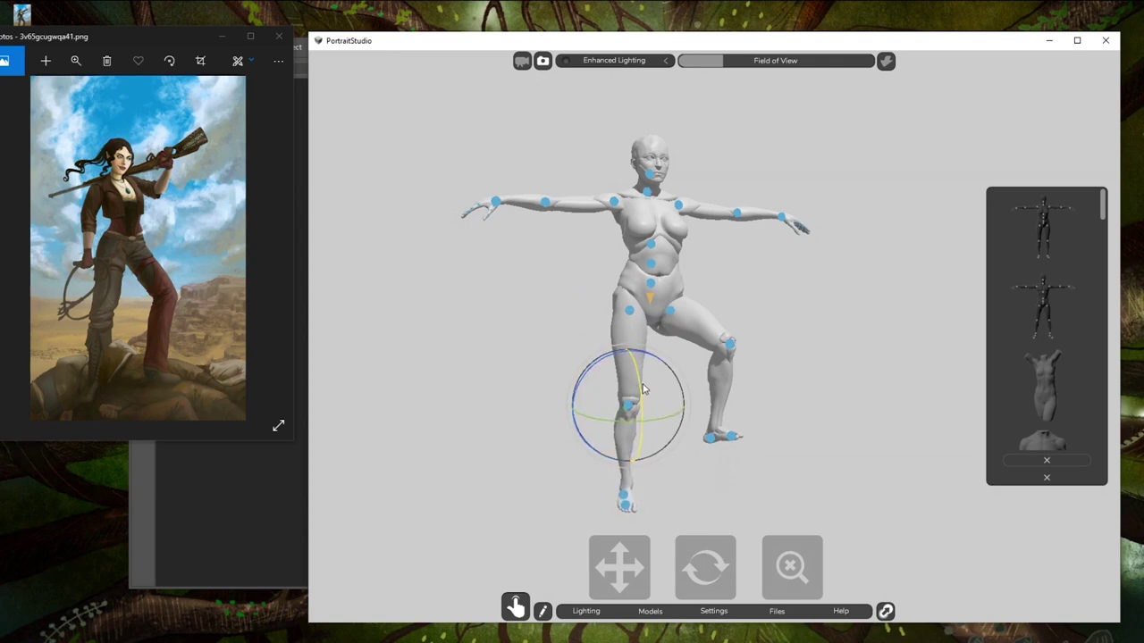
pyautogui.click(780, 493)
pyautogui.click(622, 495)
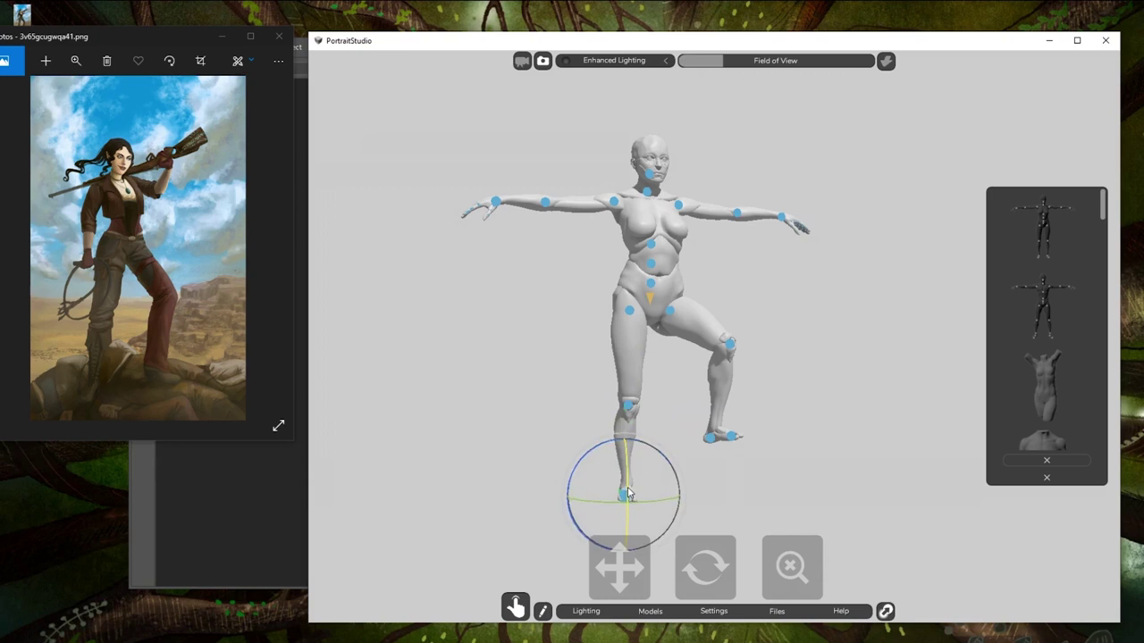
pyautogui.click(835, 410)
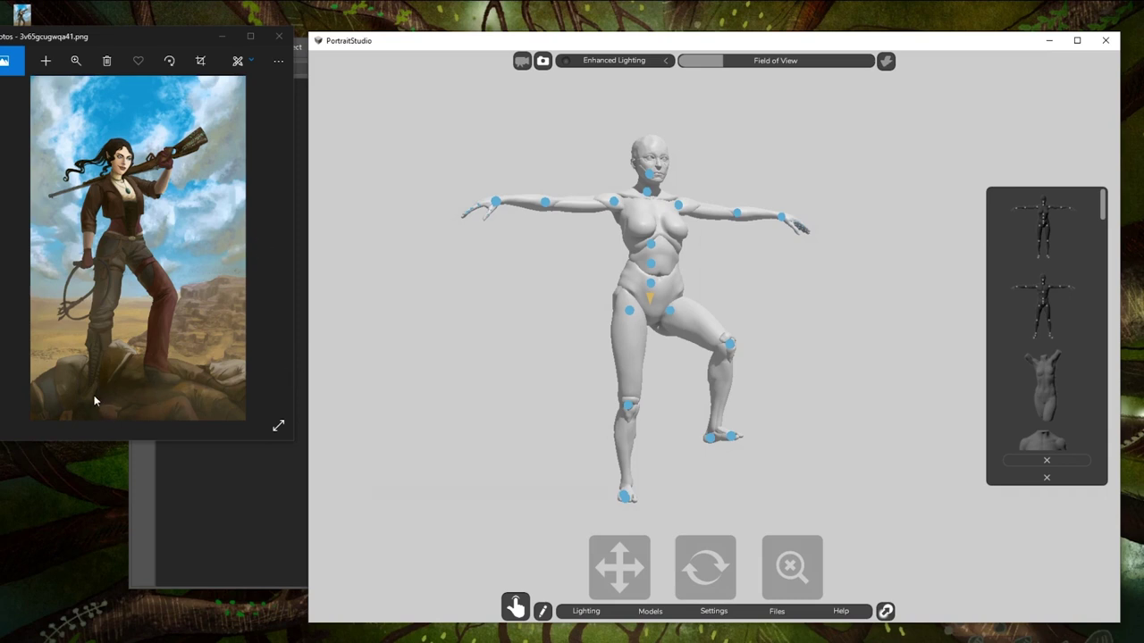
# - Refine the standing leg by rotating the right hip slightly and adjusting the right knee
pyautogui.click(631, 313)
pyautogui.moveTo(645, 324); pyautogui.dragTo(643, 319)
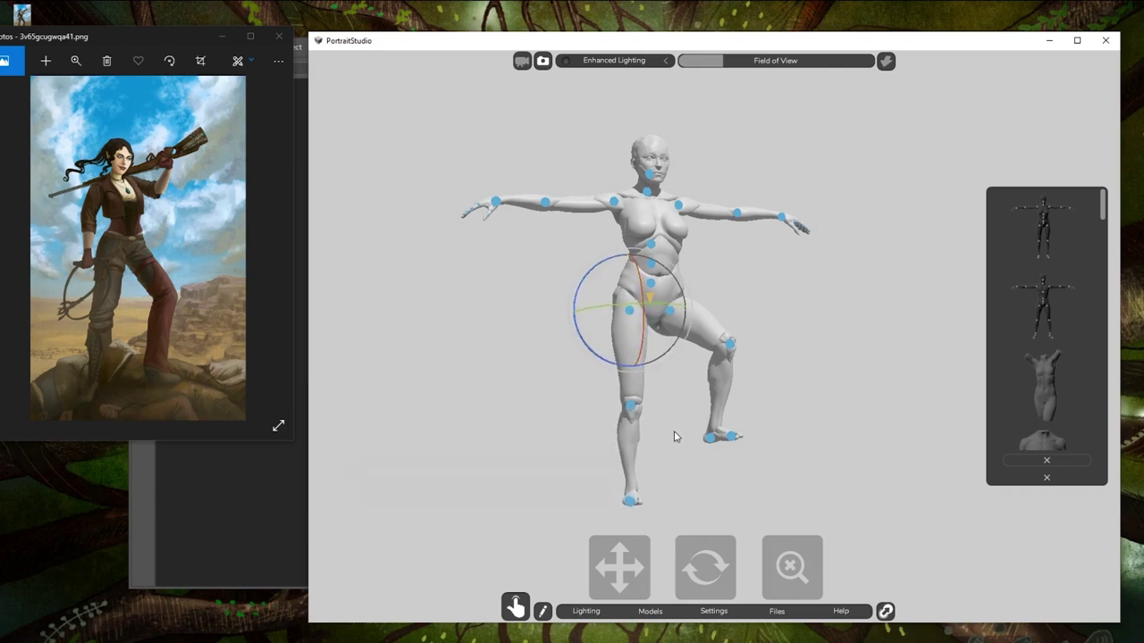
pyautogui.click(631, 404)
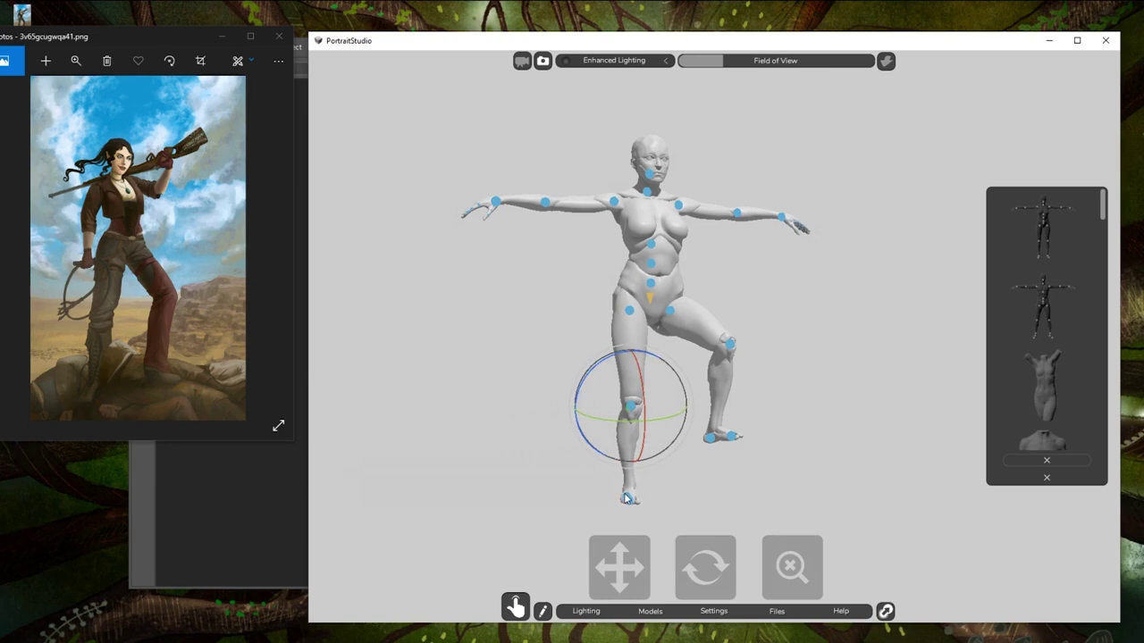
# - Turn the head slightly and bend the left elbow so the forearm points up beside the head
pyautogui.click(652, 177)
pyautogui.moveTo(676, 168); pyautogui.dragTo(680, 170)
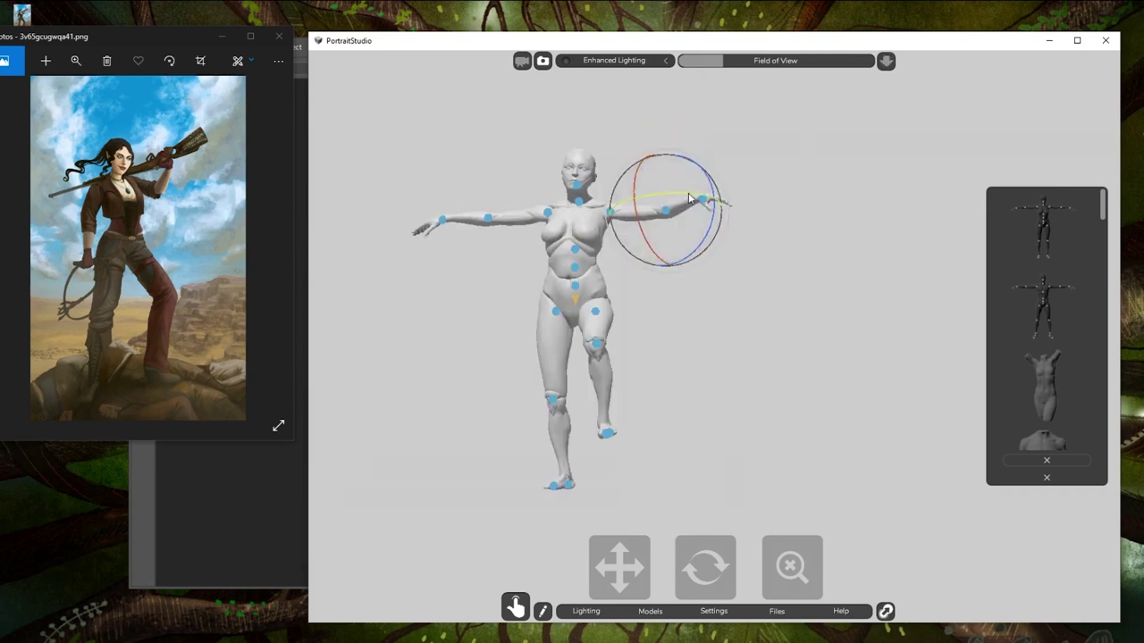
pyautogui.moveTo(688, 195); pyautogui.dragTo(668, 195)
pyautogui.moveTo(633, 251); pyautogui.dragTo(652, 236)
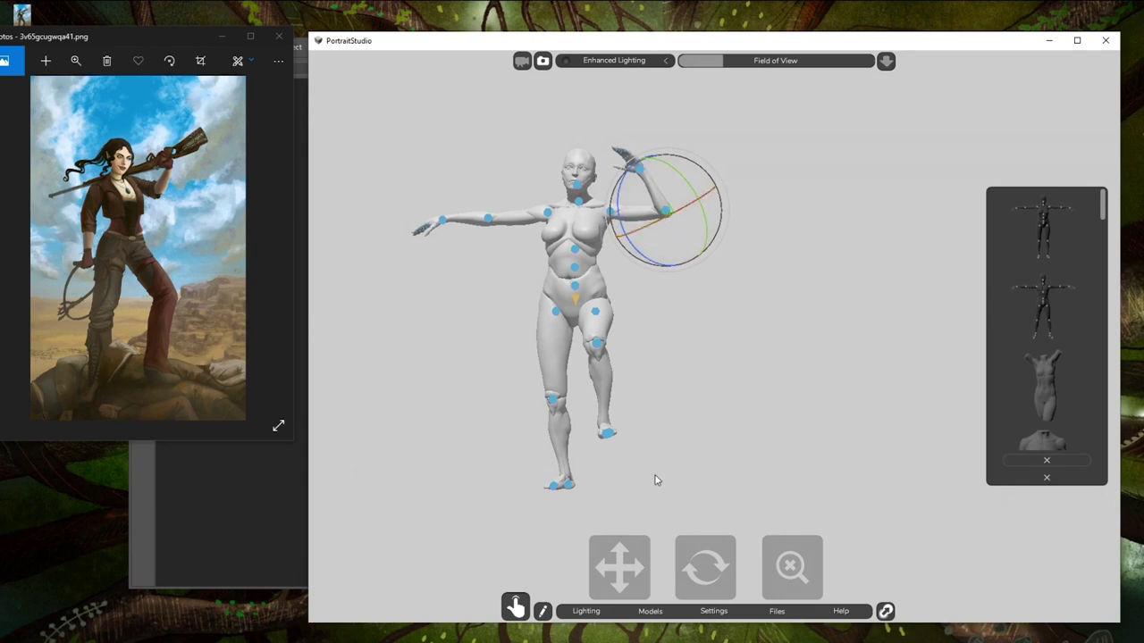
pyautogui.moveTo(709, 578); pyautogui.dragTo(741, 587)
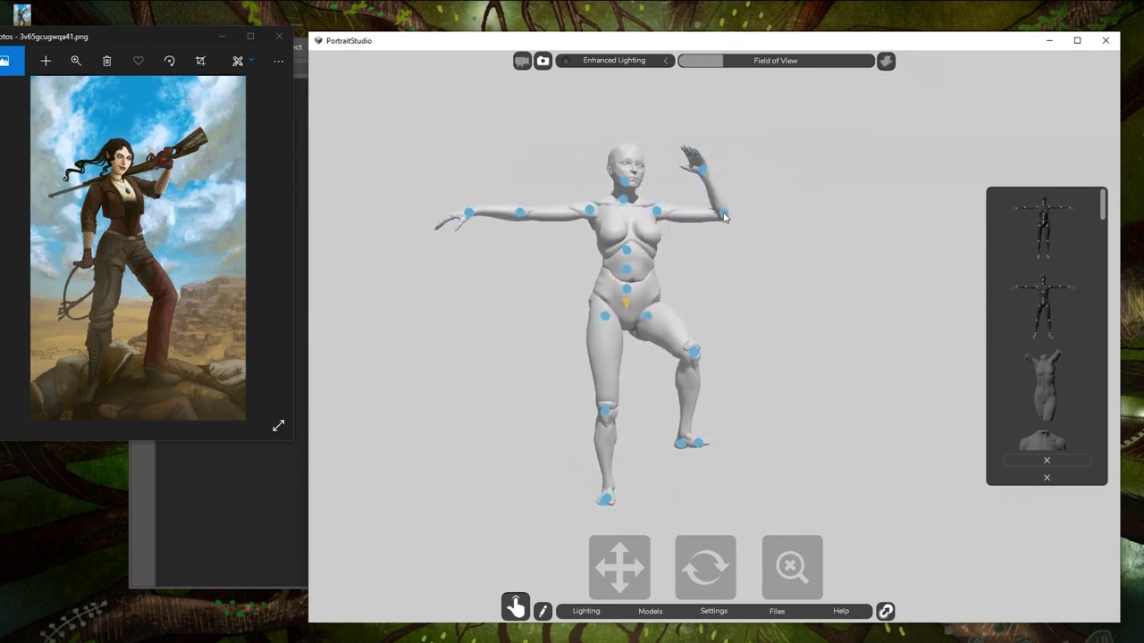
# - Bend the left wrist of the mannequin so the raised hand tilts toward the head
pyautogui.moveTo(709, 579)
pyautogui.mouseDown()
pyautogui.moveTo(722, 579)
pyautogui.moveTo(712, 577)
pyautogui.mouseUp()
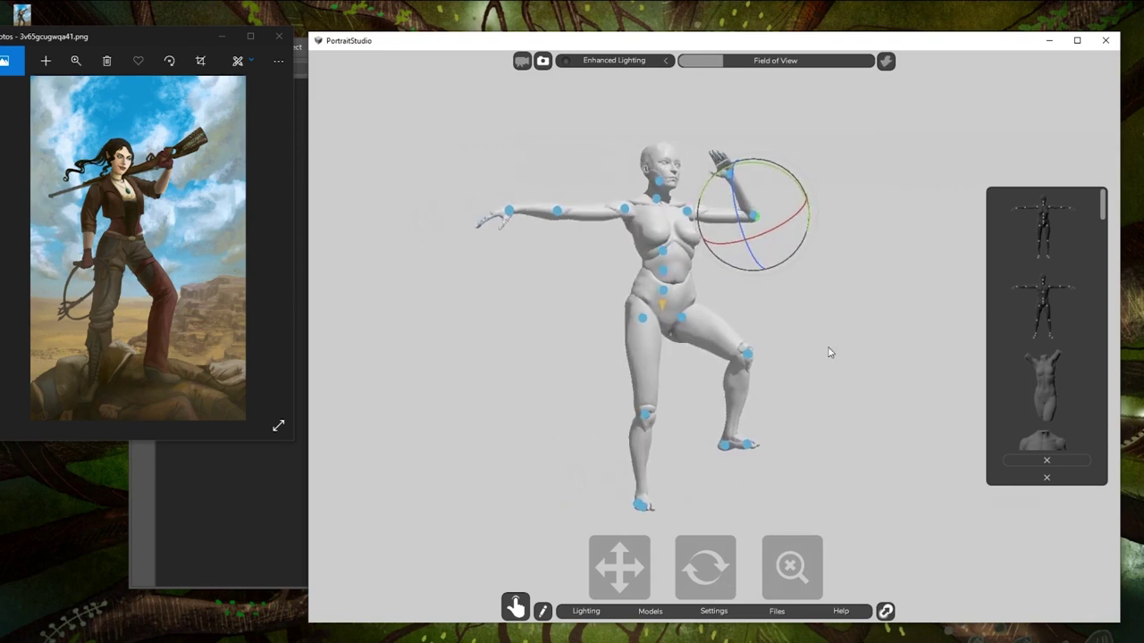
pyautogui.click(730, 176)
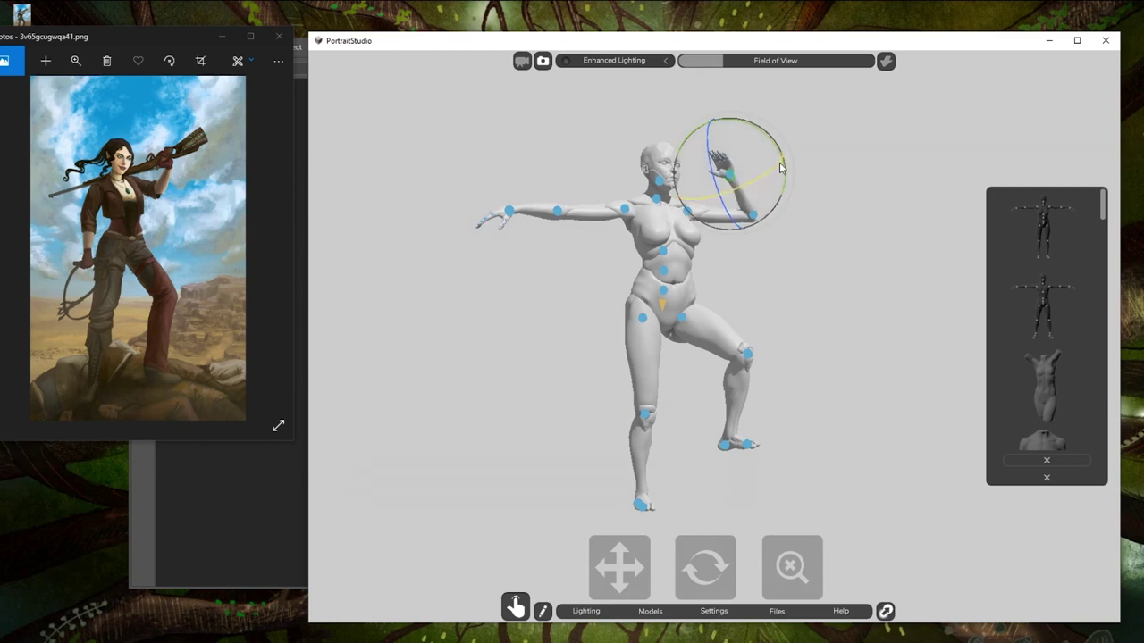
pyautogui.moveTo(780, 167); pyautogui.dragTo(733, 131)
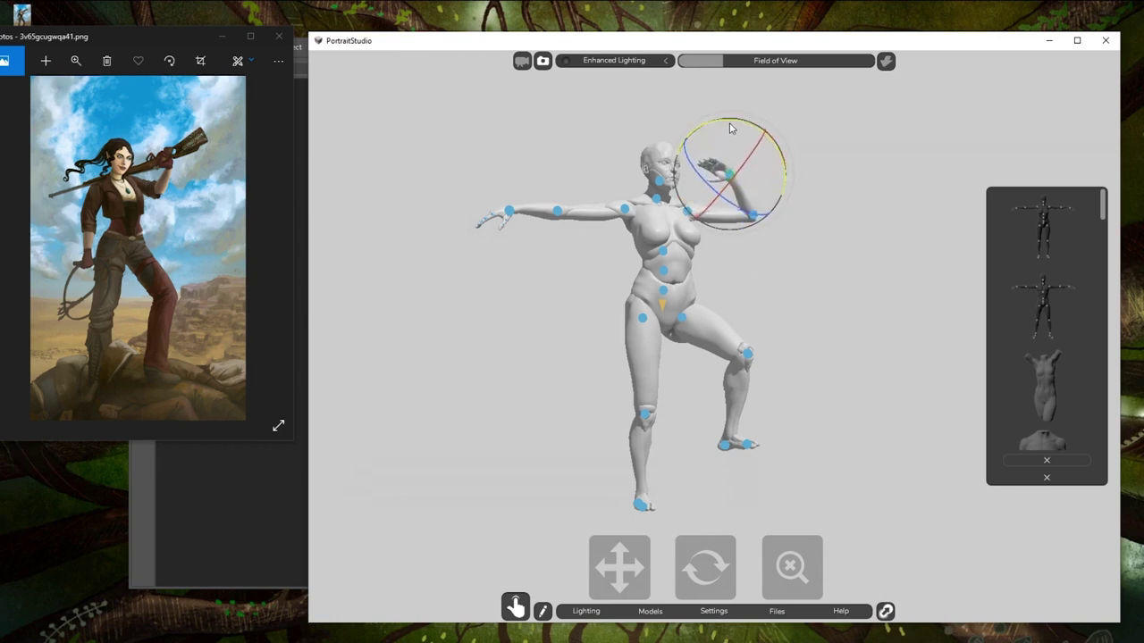
pyautogui.moveTo(729, 123); pyautogui.dragTo(734, 123)
pyautogui.click(837, 138)
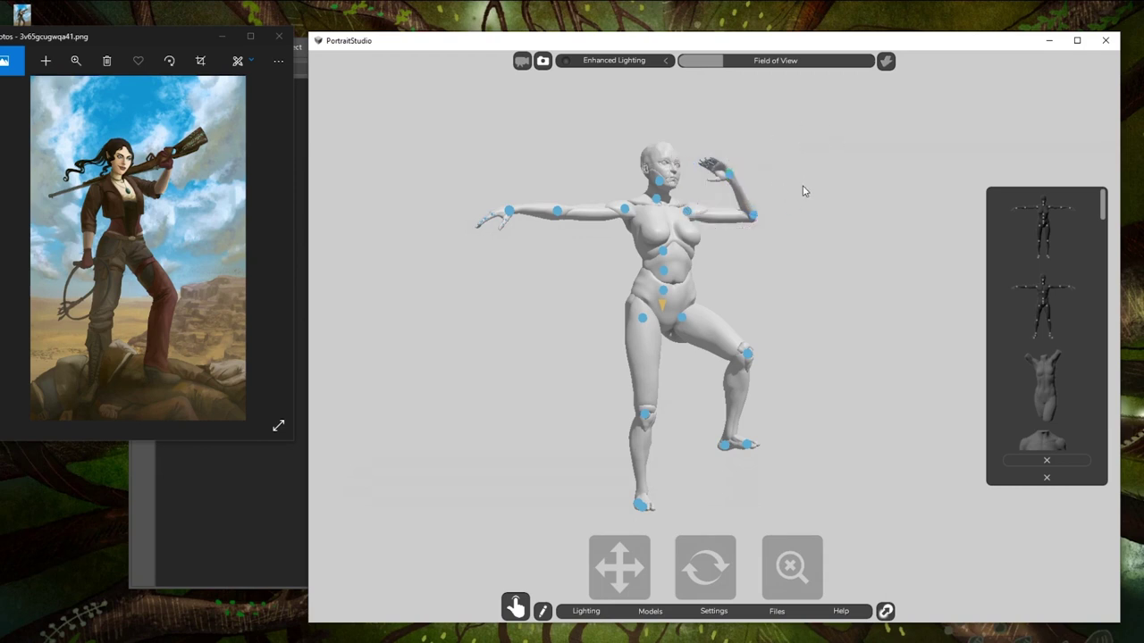
# - Rotate the left elbow slightly so the forearm tips a little outward from the head
pyautogui.click(755, 215)
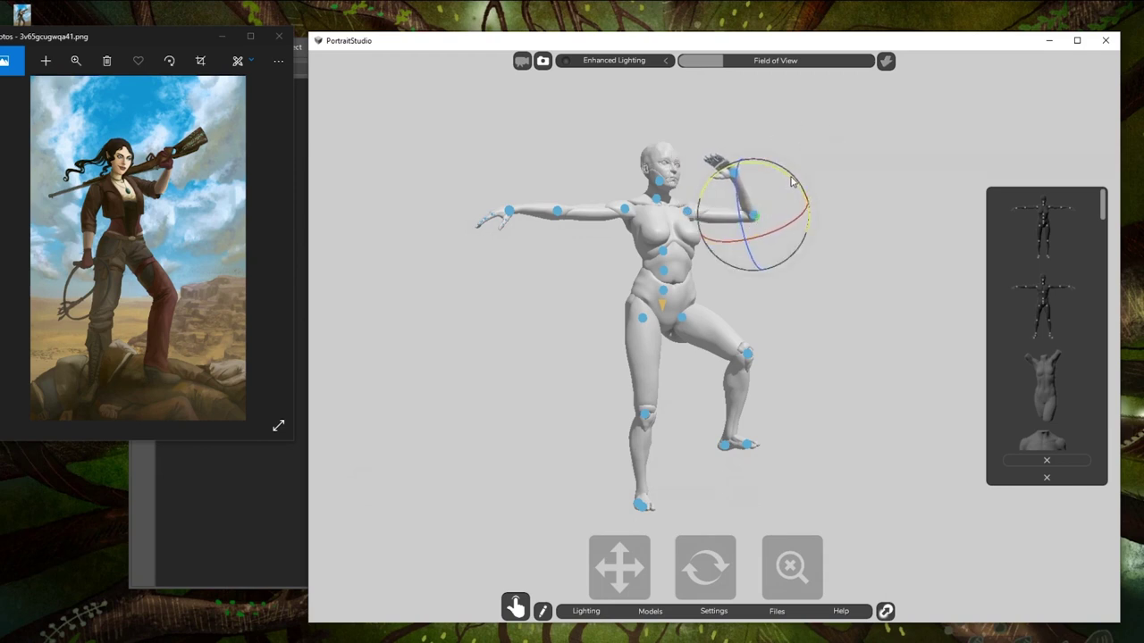
pyautogui.moveTo(792, 177); pyautogui.dragTo(796, 180)
pyautogui.click(860, 123)
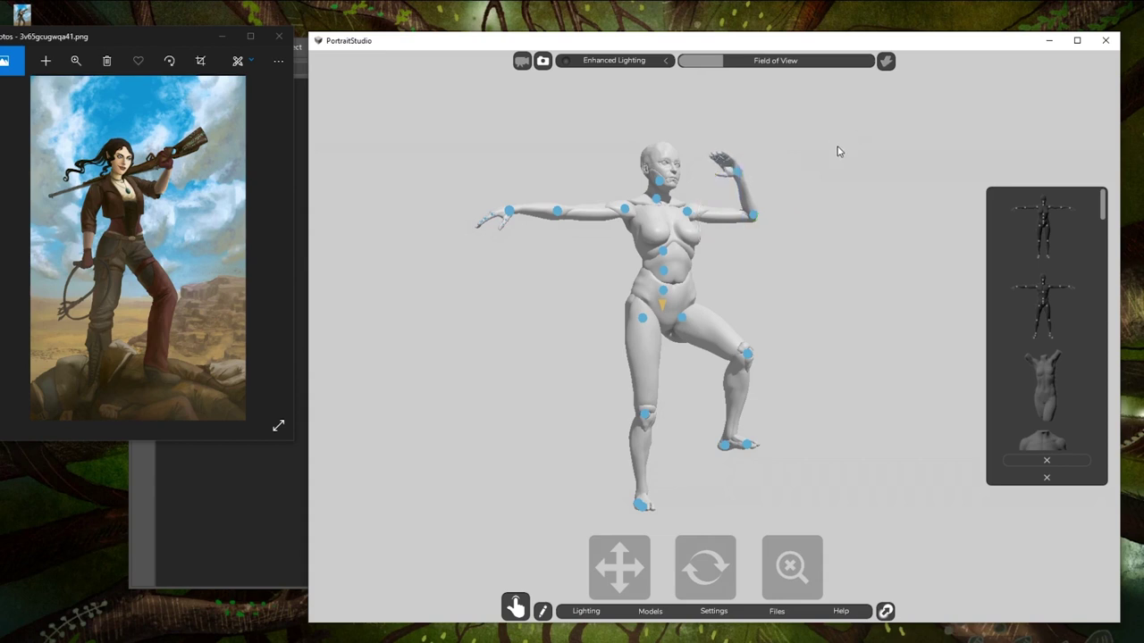
# - Rotate the mannequin's right shoulder to lower the outstretched arm alongside the body, and fine-tune its angle
pyautogui.click(624, 208)
pyautogui.moveTo(572, 211); pyautogui.dragTo(669, 312)
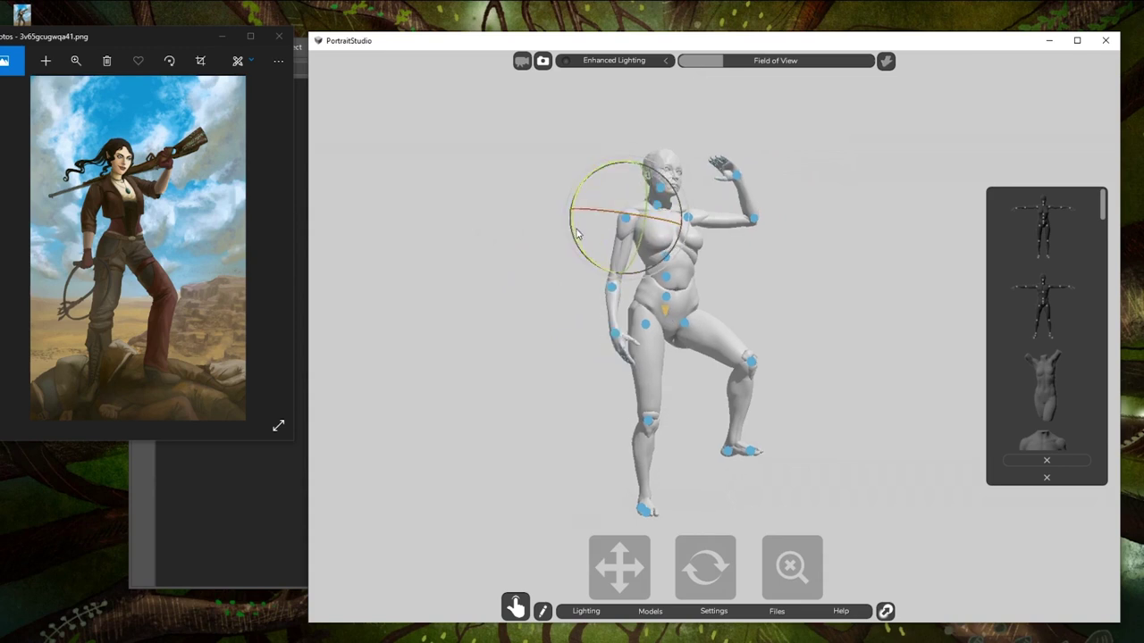
pyautogui.moveTo(576, 234); pyautogui.dragTo(630, 221)
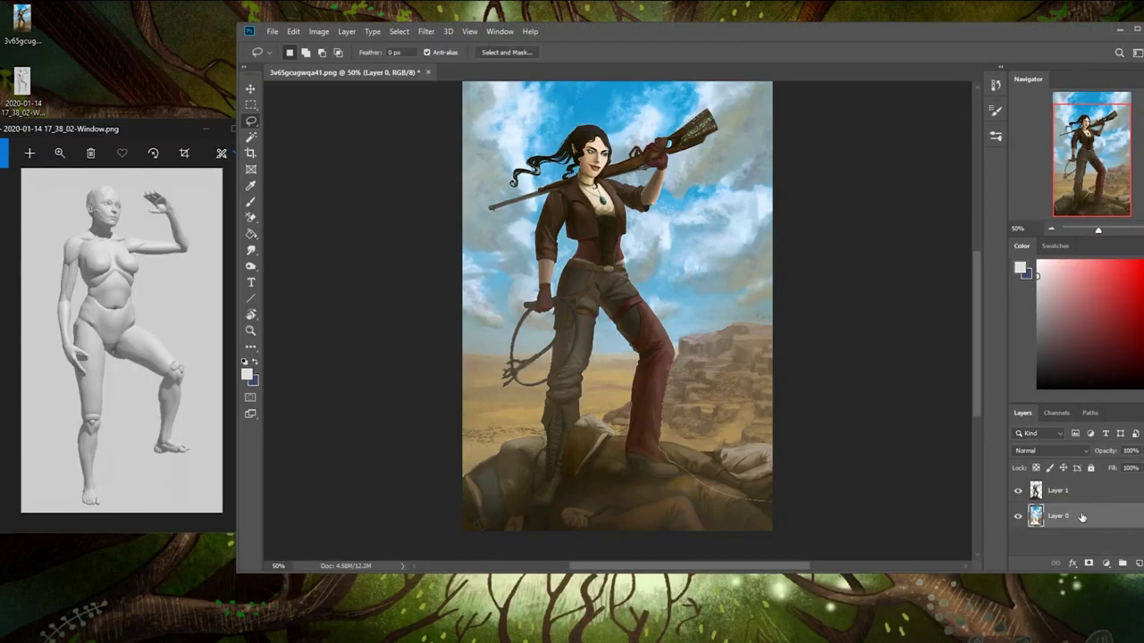
# - Switch to Photoshop and lighten the background painting on Layer 0 with Hue/Saturation
pyautogui.hotkey('ctrl', 'u')
pyautogui.moveTo(940, 369); pyautogui.dragTo(953, 373)
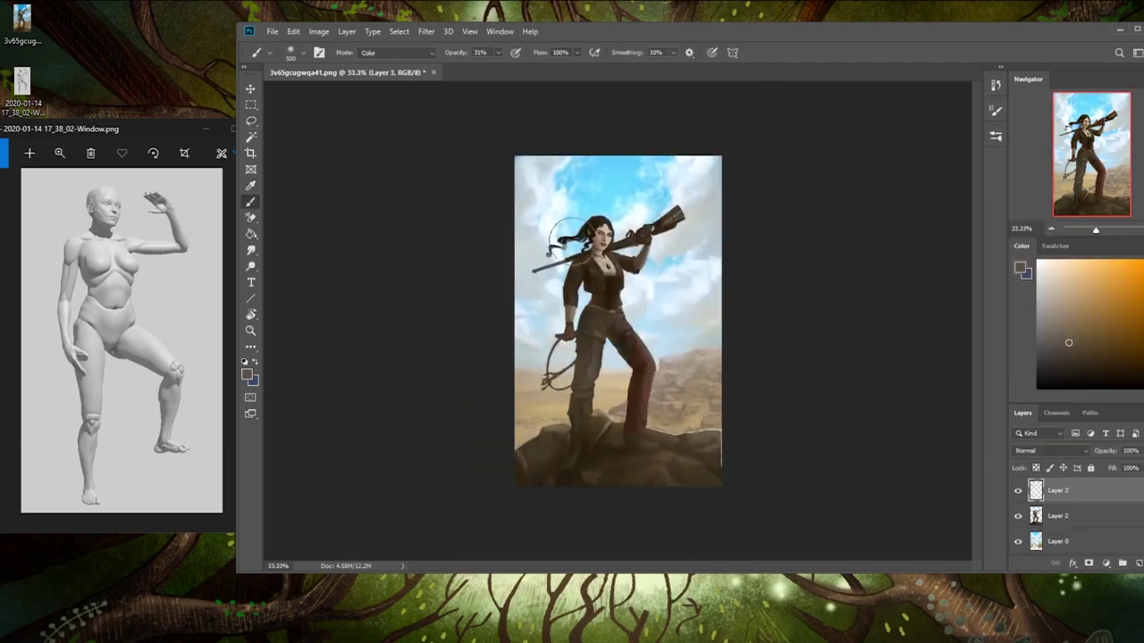
# - Paint a light tan haze over the lower rocks on Layer 3 with a large Color-mode brush at 31% opacity
pyautogui.click(1063, 284)
pyautogui.press(']')
pyautogui.press(']')
pyautogui.press(']')
pyautogui.press(']')
pyautogui.press(']')
pyautogui.moveTo(739, 478)
pyautogui.mouseDown()
pyautogui.moveTo(491, 477)
pyautogui.moveTo(731, 493)
pyautogui.moveTo(729, 464)
pyautogui.mouseUp()
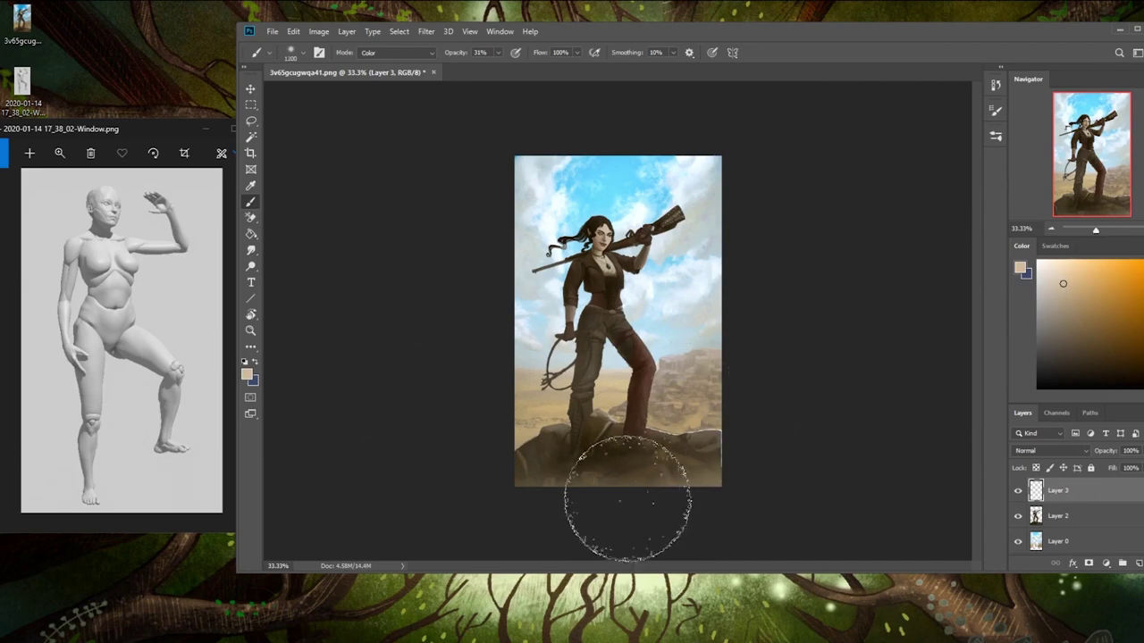
pyautogui.press(']')
pyautogui.press(']')
pyautogui.press(']')
pyautogui.press(']')
pyautogui.press(']')
pyautogui.press(']')
pyautogui.press(']')
pyautogui.press(']')
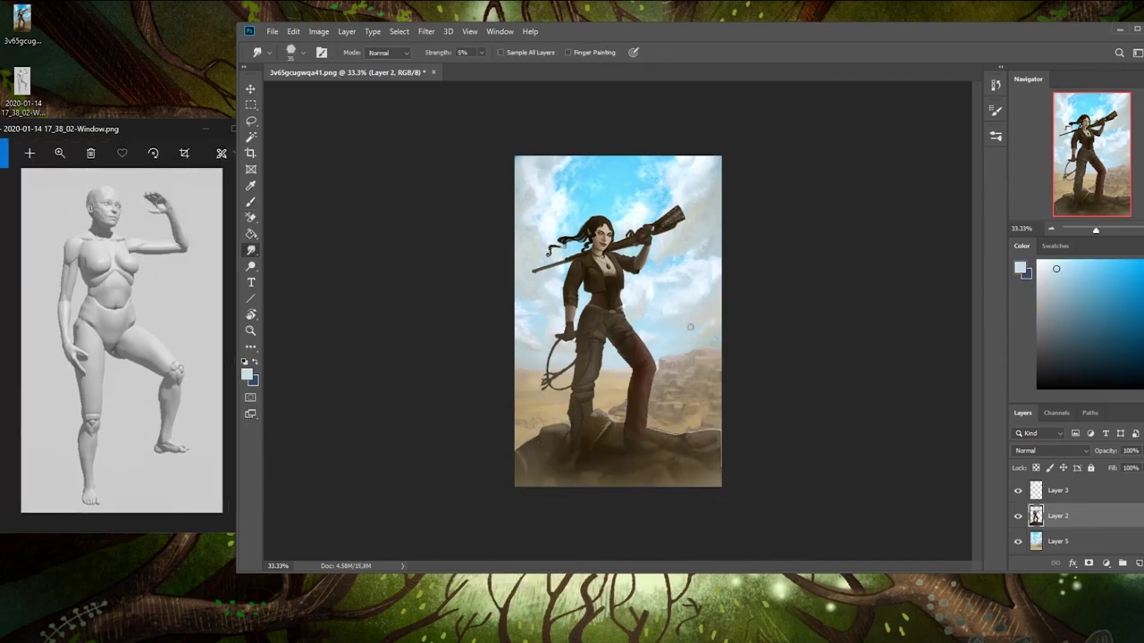
# - Lasso the woman's upper body onto its own layer and scale it up to about 106.88%
pyautogui.press('l')
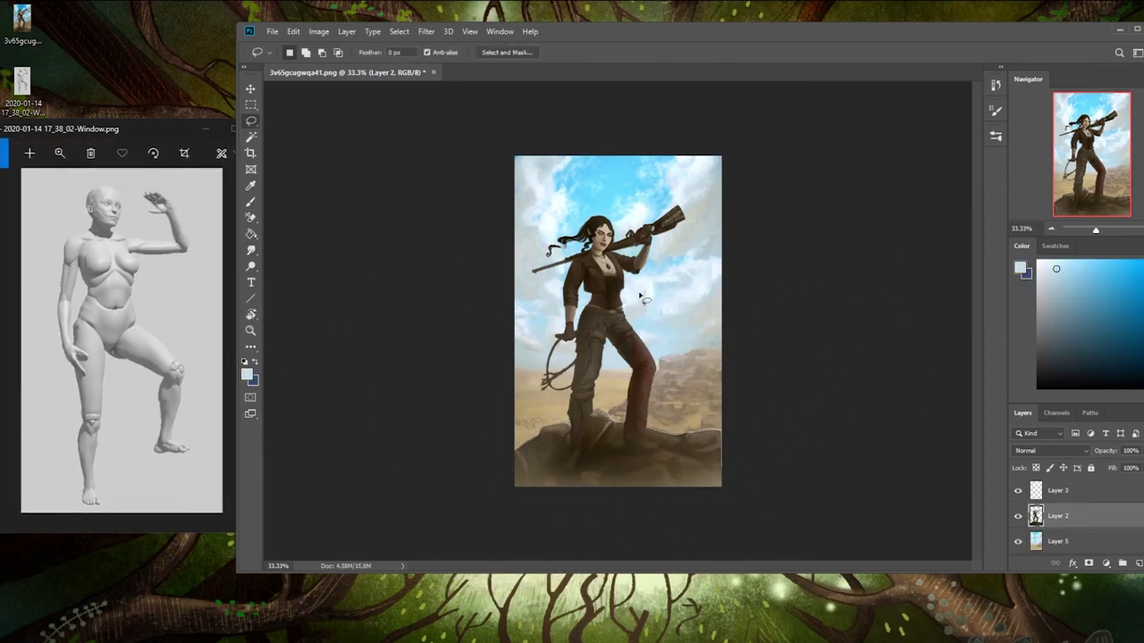
pyautogui.moveTo(641, 308)
pyautogui.mouseDown()
pyautogui.moveTo(586, 313)
pyautogui.moveTo(568, 355)
pyautogui.mouseUp()
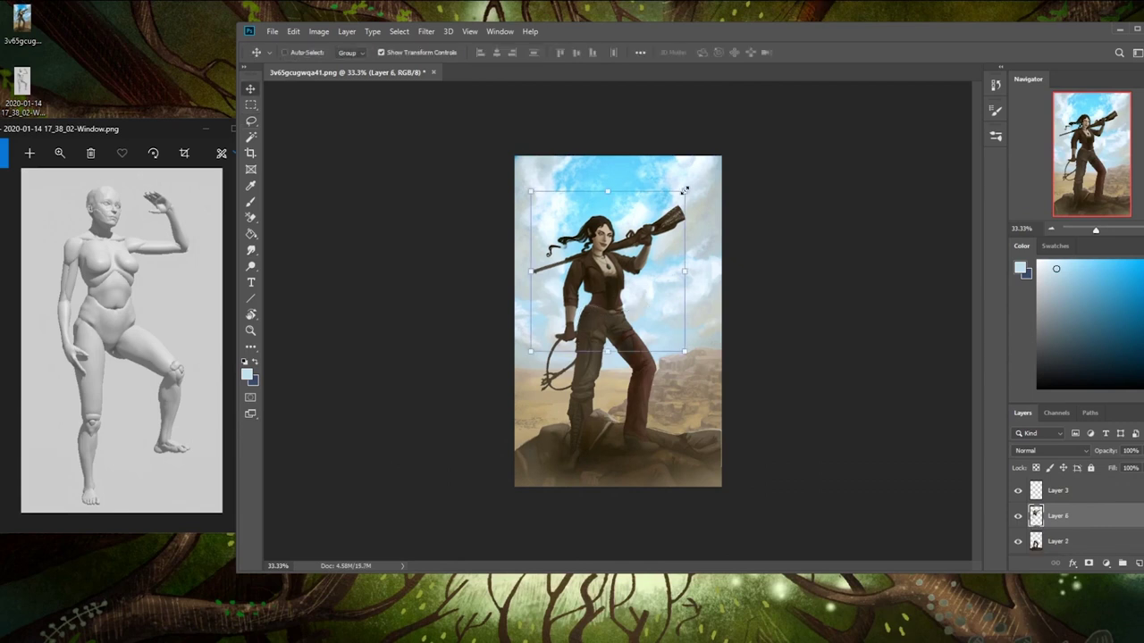
pyautogui.moveTo(684, 190); pyautogui.dragTo(693, 180)
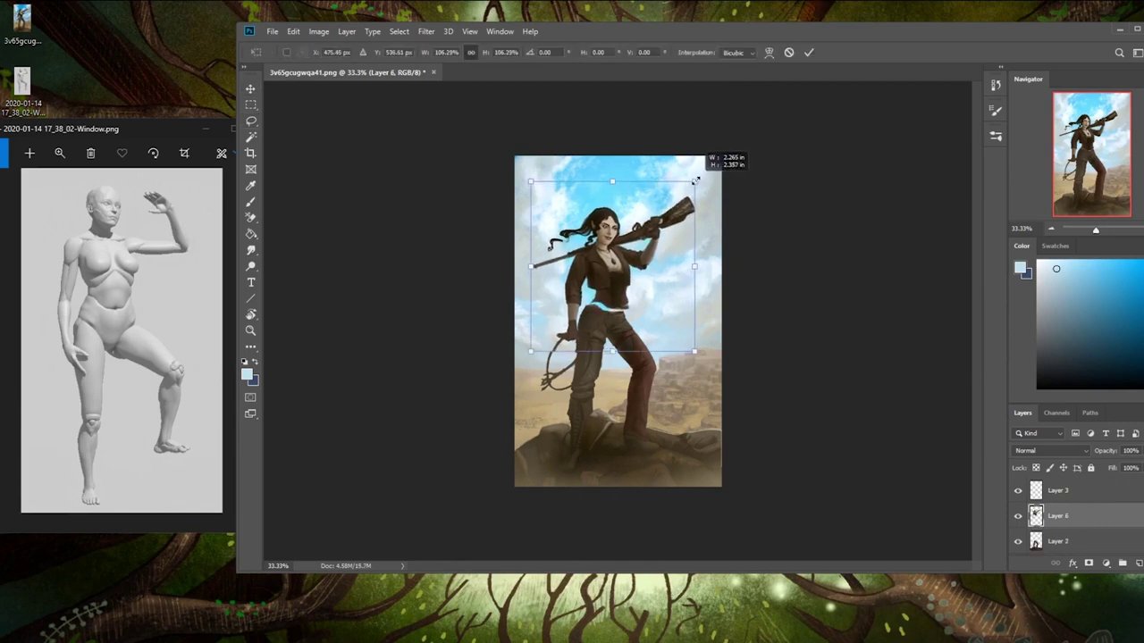
# - Nudge the enlarged upper body sideways and down until its waist meets the trousers, and apply the transform
pyautogui.press('Left')
pyautogui.press('Left')
pyautogui.press('Down')
pyautogui.press('Left')
pyautogui.press('Left')
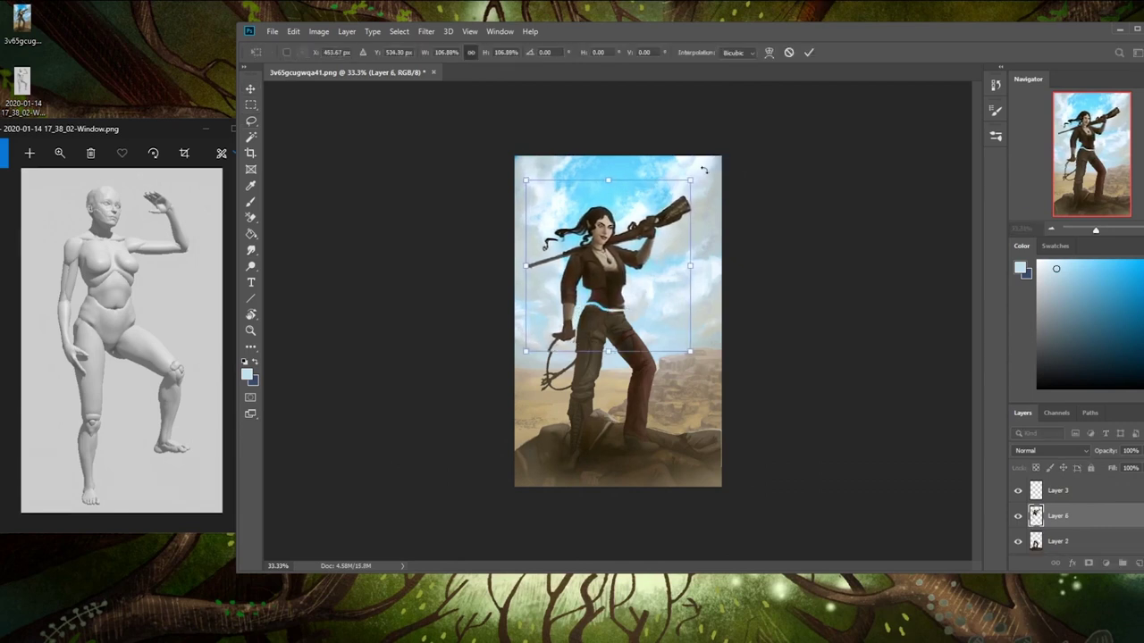
pyautogui.press('Down')
pyautogui.press('Left')
pyautogui.press('Left')
pyautogui.press('Down')
pyautogui.press('Left')
pyautogui.press('Left')
pyautogui.press('Right')
pyautogui.press('Right')
pyautogui.press('Right')
pyautogui.press('Down')
pyautogui.press('Down')
pyautogui.press('Down')
pyautogui.press('Down')
pyautogui.press('Down')
pyautogui.press('Down')
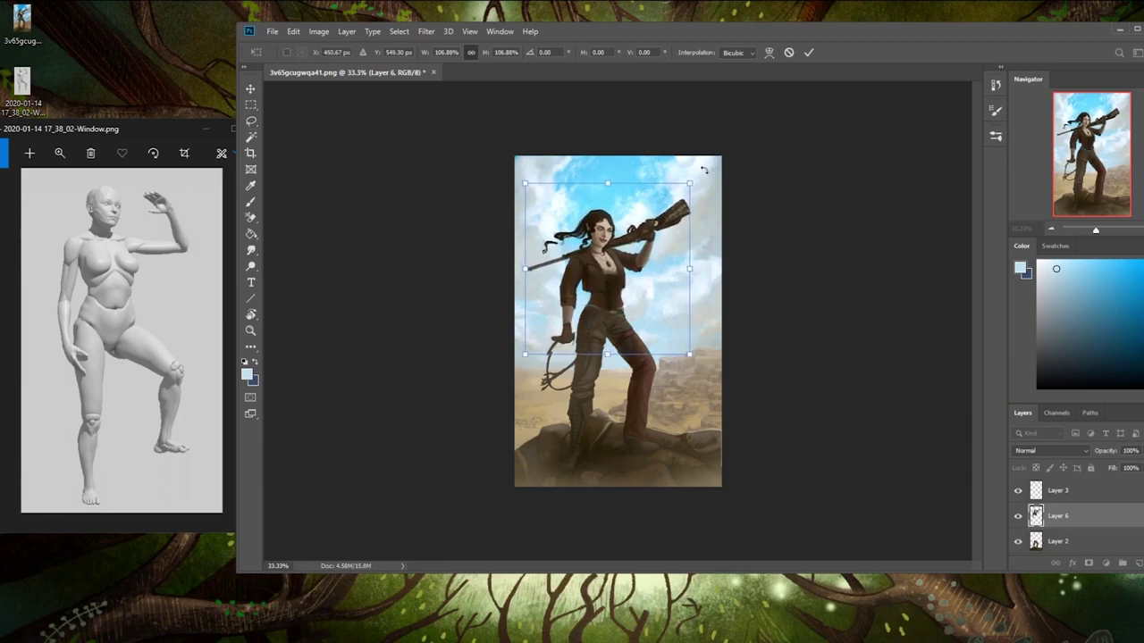
pyautogui.press('Return')
# - Merge the upper-body layer, Layer 6, down into Layer 2
pyautogui.press('b')
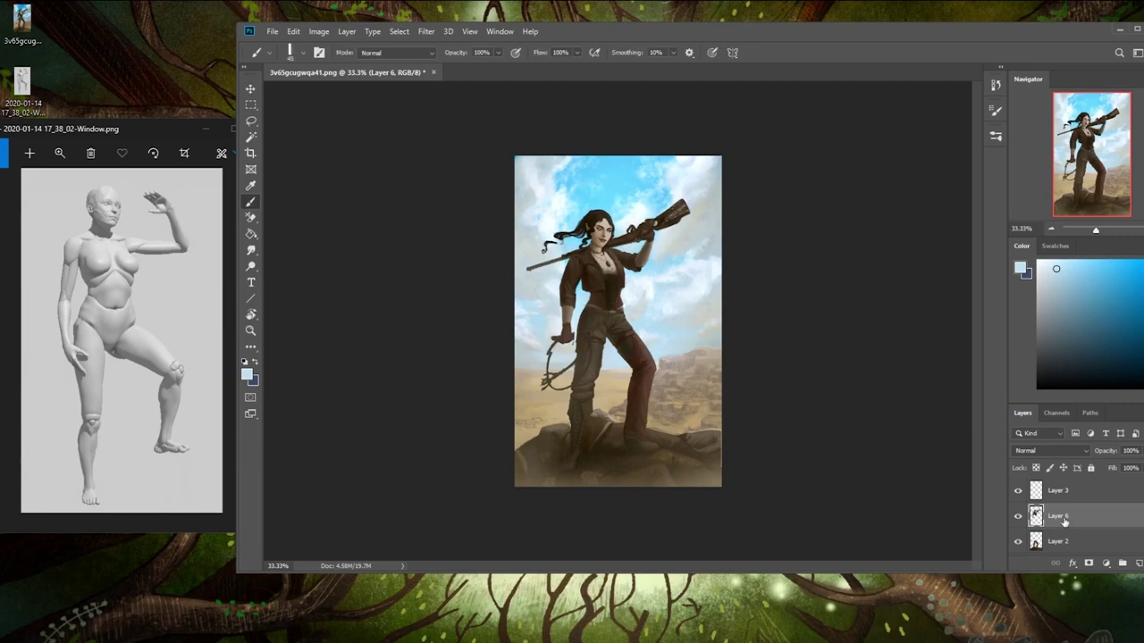
pyautogui.rightClick(1047, 517)
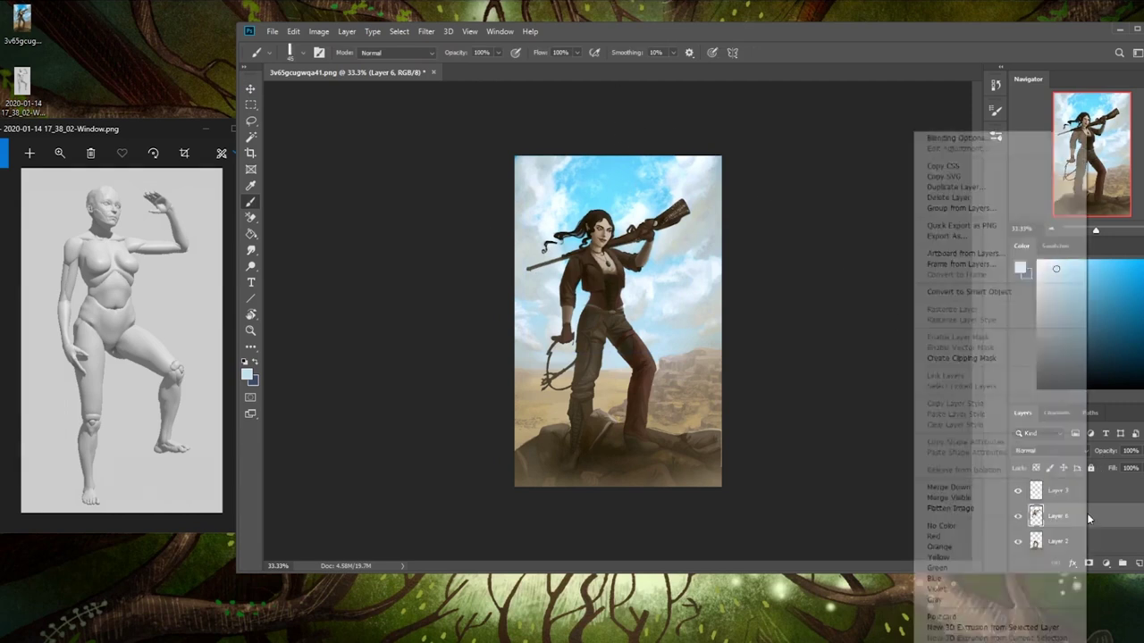
pyautogui.click(980, 486)
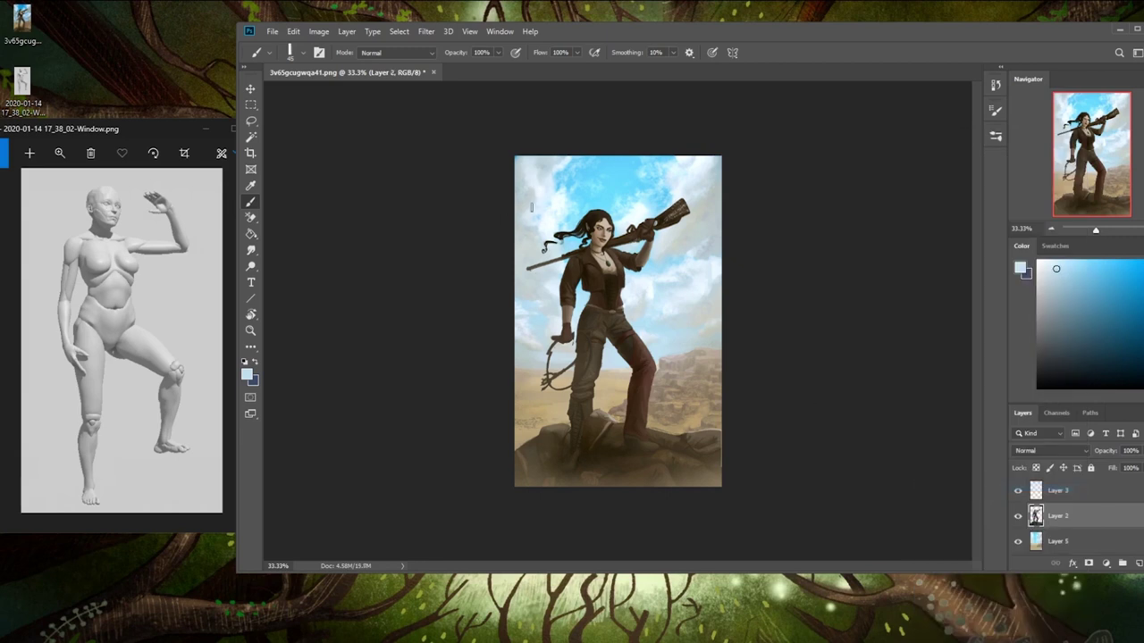
# - Lasso the loose strands blowing behind the woman's head on Layer 2 and delete them
pyautogui.hotkey('ctrl', '+')
pyautogui.press('l')
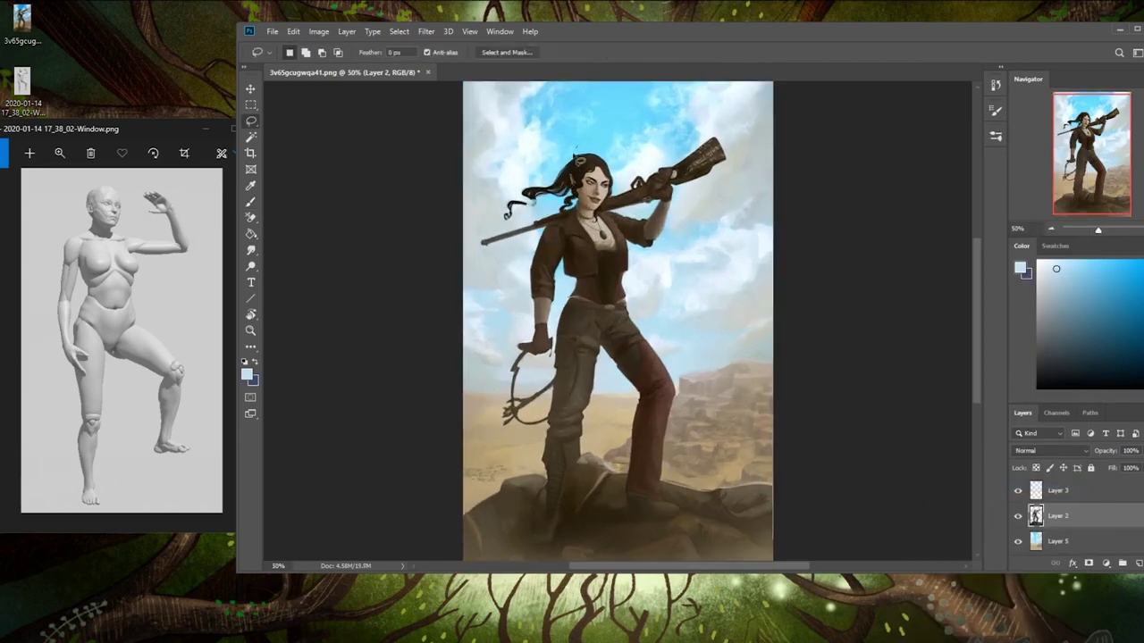
pyautogui.moveTo(576, 150)
pyautogui.mouseDown()
pyautogui.moveTo(540, 207)
pyautogui.moveTo(490, 228)
pyautogui.moveTo(549, 128)
pyautogui.mouseUp()
pyautogui.press('Delete')
pyautogui.moveTo(861, 295); pyautogui.dragTo(828, 264)
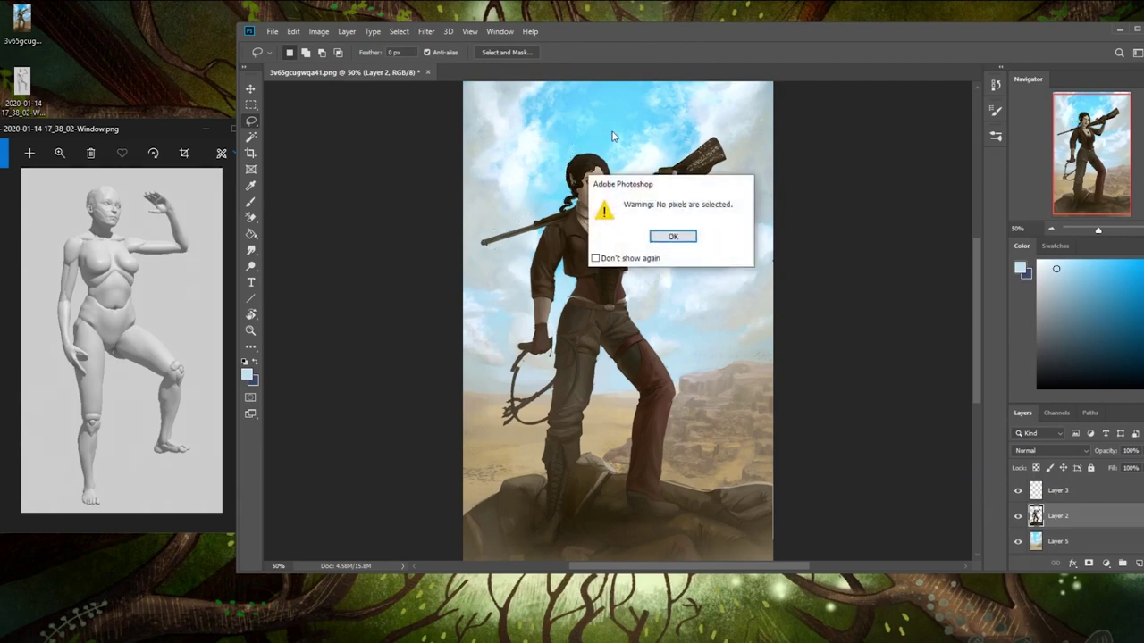
pyautogui.click(683, 235)
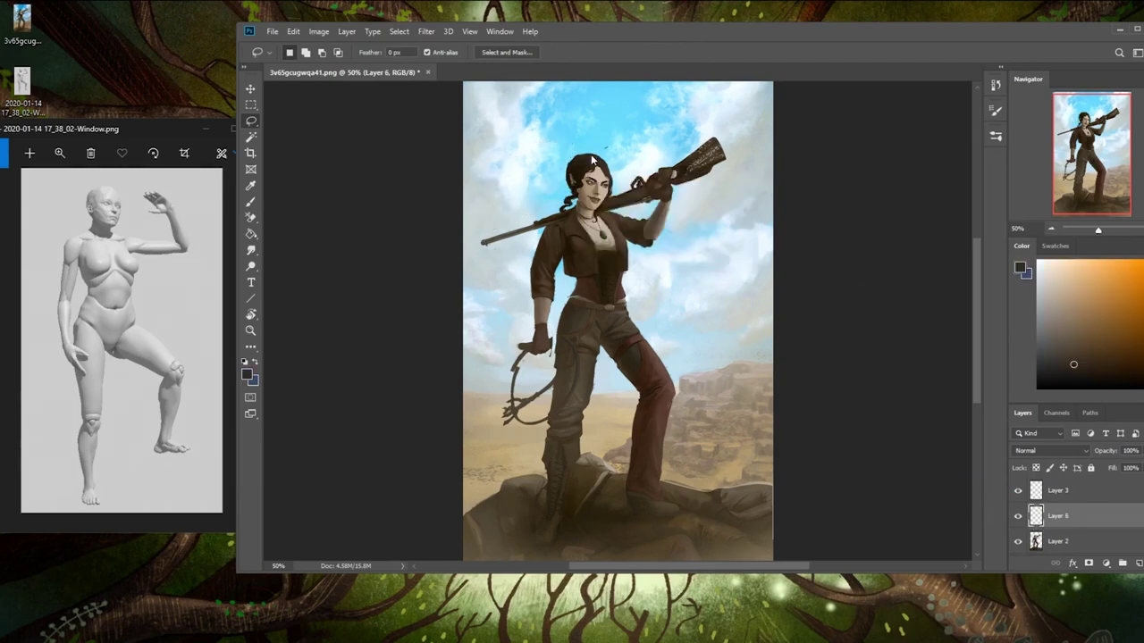
# - Block in a voluminous dark hair mass behind the head with lasso shapes on Layer 6, and open Liquify on the merged figure
pyautogui.moveTo(589, 156); pyautogui.dragTo(575, 177)
pyautogui.click(691, 235)
pyautogui.moveTo(553, 215); pyautogui.dragTo(590, 156)
pyautogui.moveTo(568, 201)
pyautogui.mouseDown()
pyautogui.moveTo(548, 210)
pyautogui.moveTo(556, 229)
pyautogui.moveTo(569, 215)
pyautogui.mouseUp()
pyautogui.moveTo(572, 157)
pyautogui.mouseDown()
pyautogui.moveTo(542, 214)
pyautogui.moveTo(571, 175)
pyautogui.mouseUp()
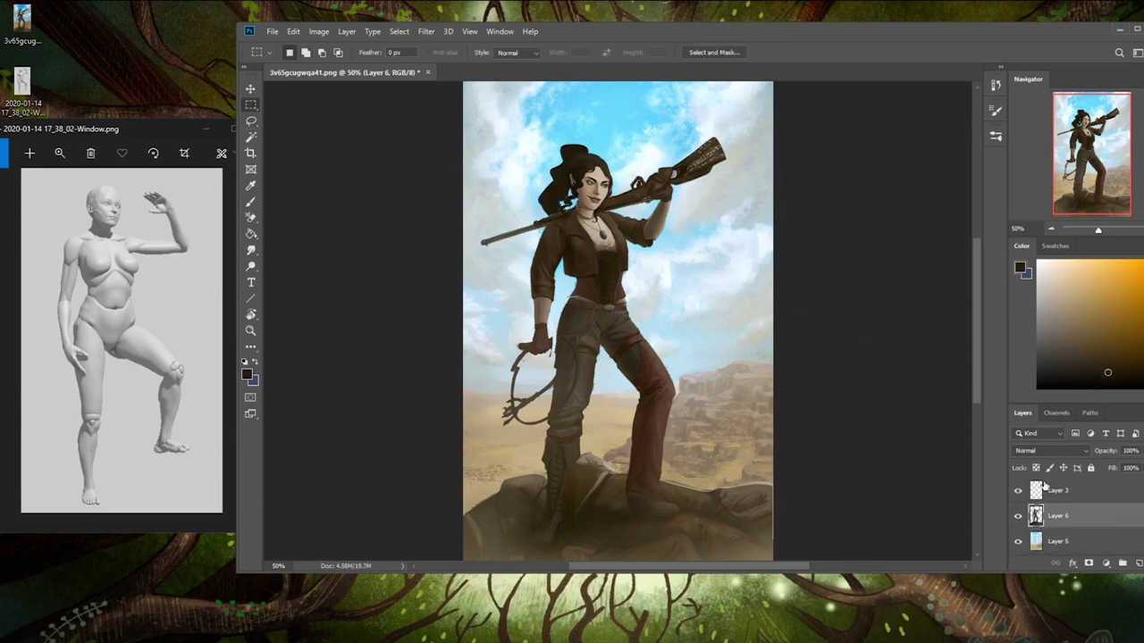
pyautogui.press('e')
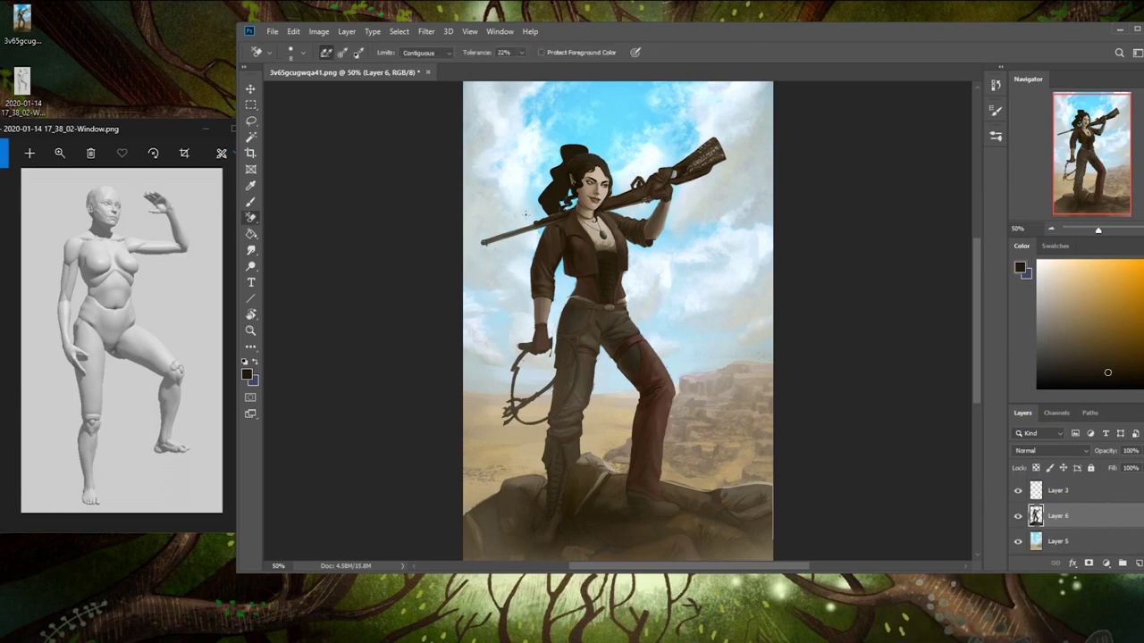
pyautogui.hotkey('ctrl', 'shift', 'x')
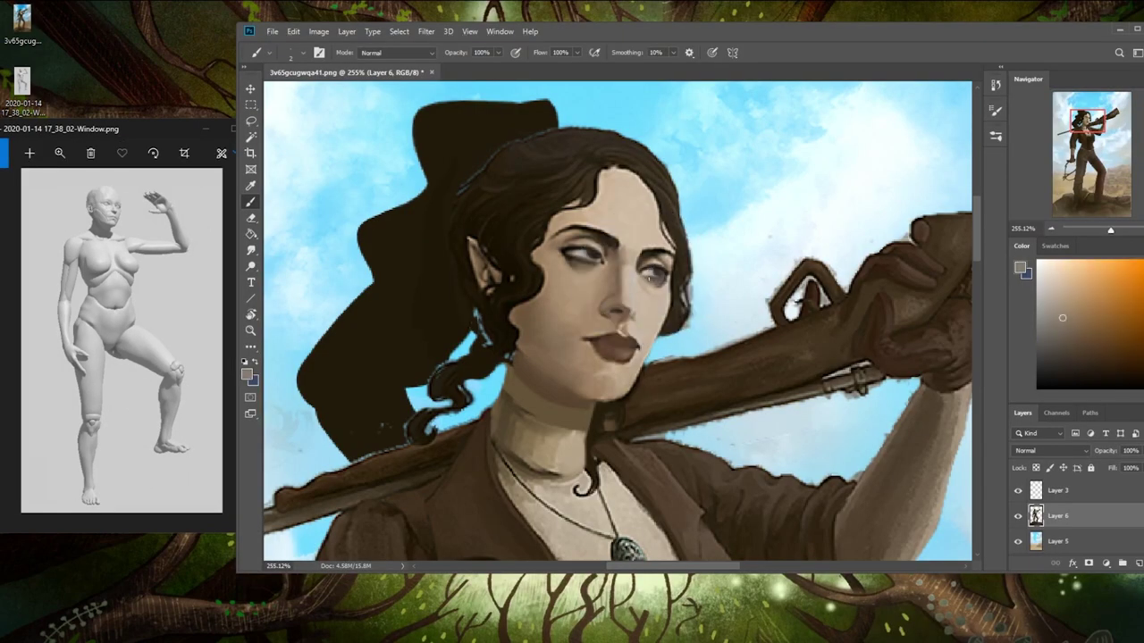
# - Repaint the woman's eyes with small brush strokes in colours sampled from the eyes and face
pyautogui.keyDown('alt'); pyautogui.click(670, 271); pyautogui.keyUp('alt')
pyautogui.moveTo(645, 276); pyautogui.dragTo(659, 281)
pyautogui.keyDown('alt'); pyautogui.click(657, 283); pyautogui.keyUp('alt')
pyautogui.keyDown('alt'); pyautogui.click(580, 249); pyautogui.keyUp('alt')
pyautogui.hotkey('ctrl', 'space')
pyautogui.moveTo(511, 205); pyautogui.dragTo(706, 340)
pyautogui.keyDown('alt'); pyautogui.click(760, 307); pyautogui.keyUp('alt')
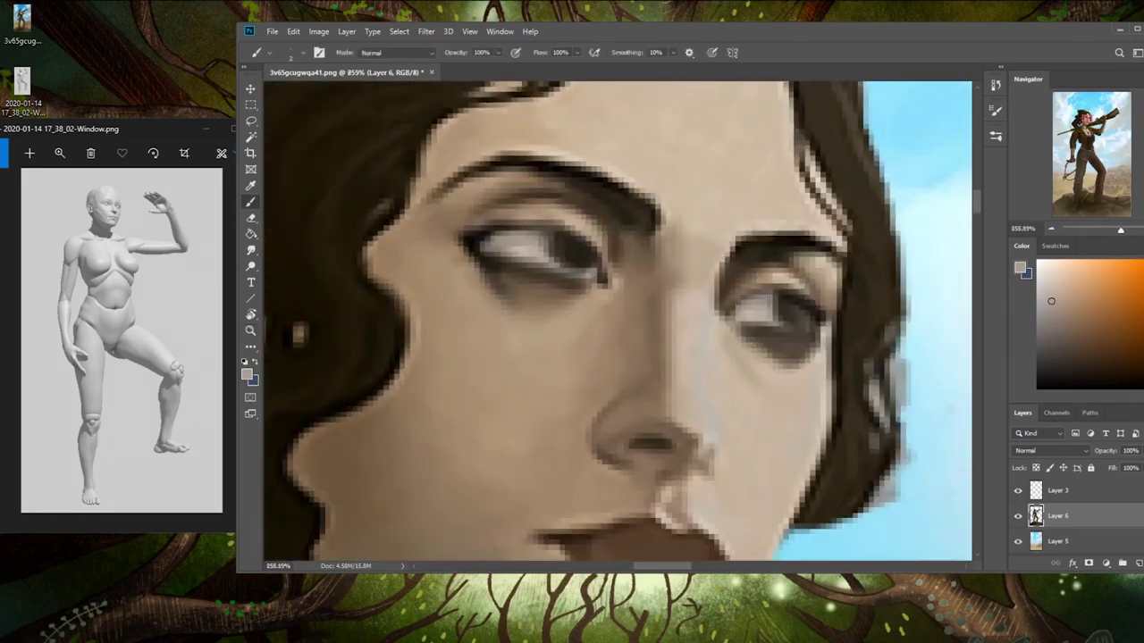
# - Reshape the woman's eyes and facial features in Liquify with the Forward Warp tool, varying the brush size
pyautogui.hotkey('shift', 'ctrl', 'x')
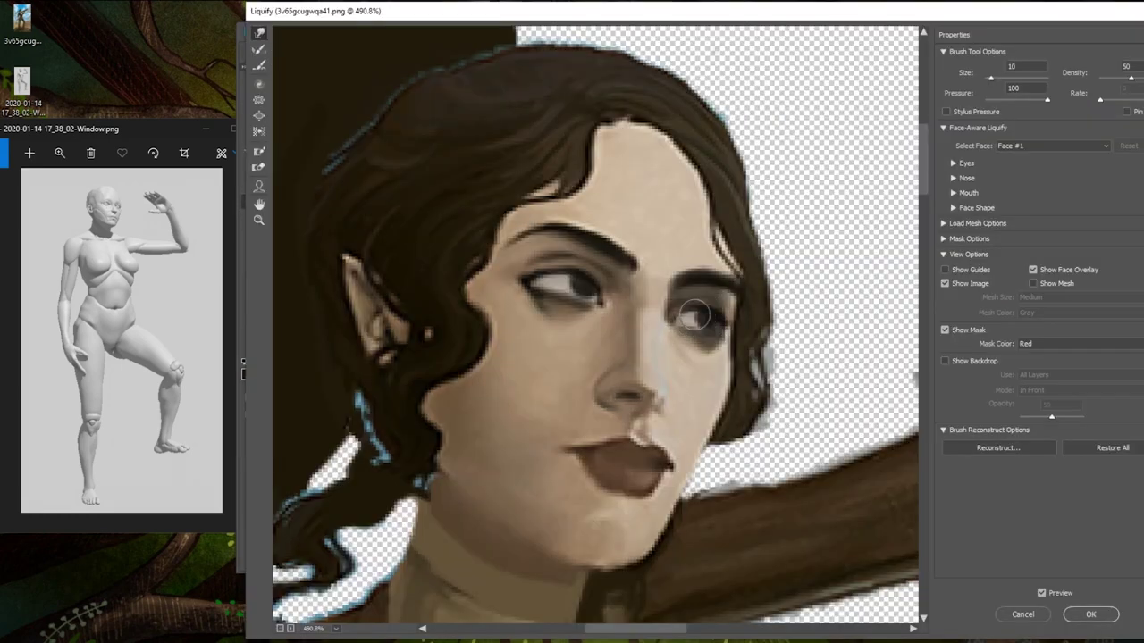
pyautogui.scroll(-2, 768, 318)
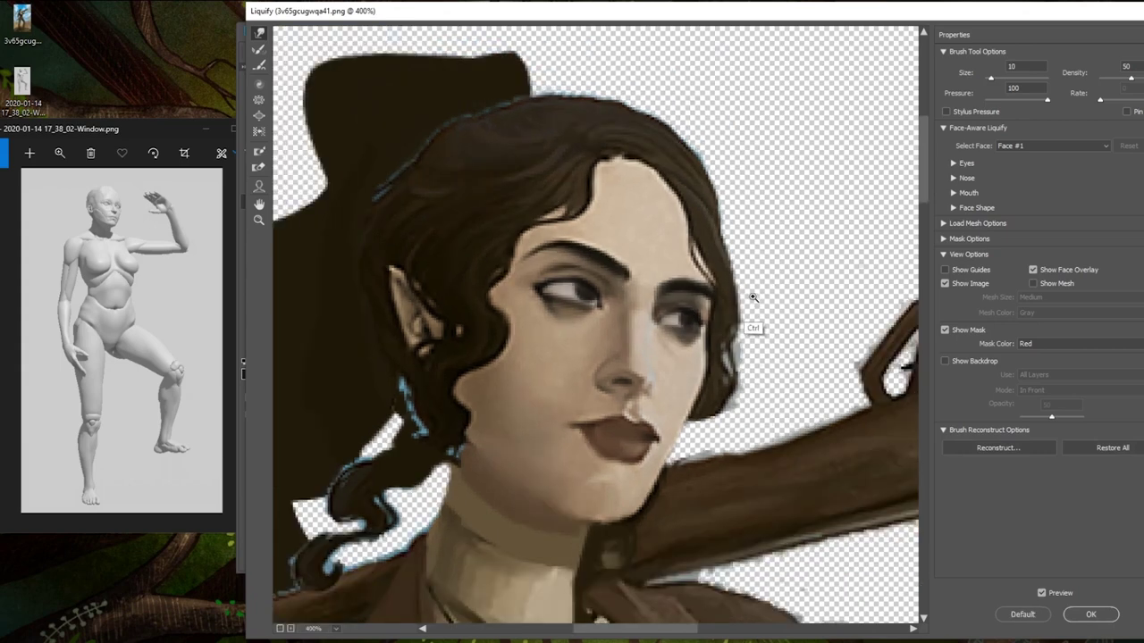
pyautogui.press(']')
pyautogui.press(']')
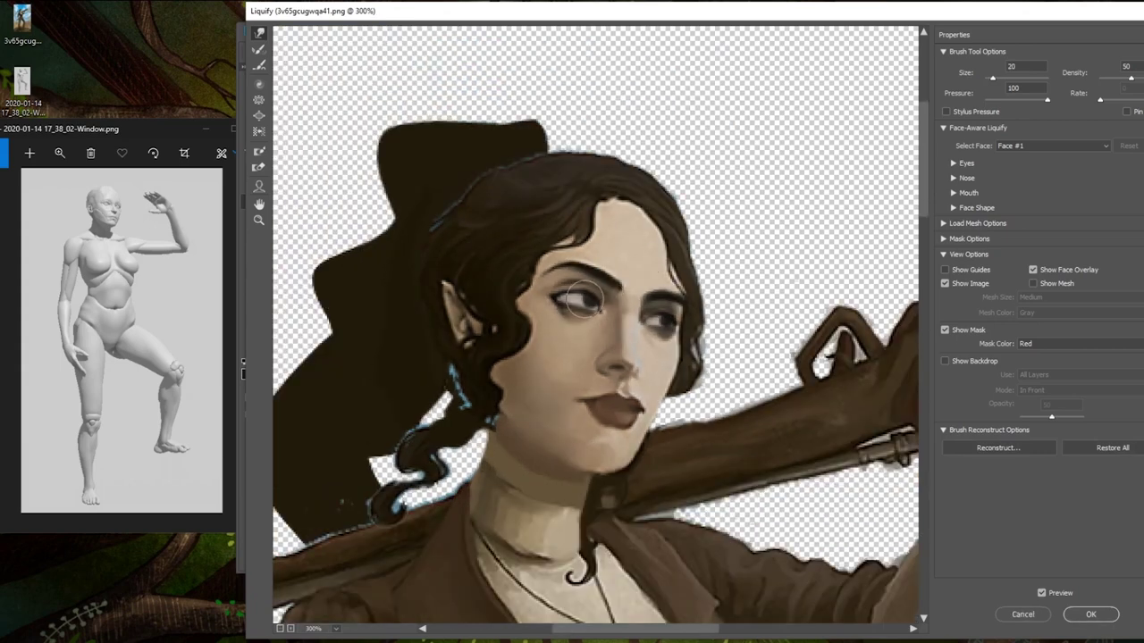
pyautogui.press('[')
pyautogui.press('[')
pyautogui.press('[')
pyautogui.press(']')
pyautogui.press(']')
pyautogui.press(']')
pyautogui.press(']')
pyautogui.press(']')
pyautogui.press(']')
pyautogui.press('[')
pyautogui.press('[')
pyautogui.press('[')
pyautogui.press('[')
pyautogui.press('[')
pyautogui.press('[')
# - Push the eyebrow area slightly to the side with a larger Liquify brush
pyautogui.hotkey('ctrl', '-')
pyautogui.hotkey('ctrl', '-')
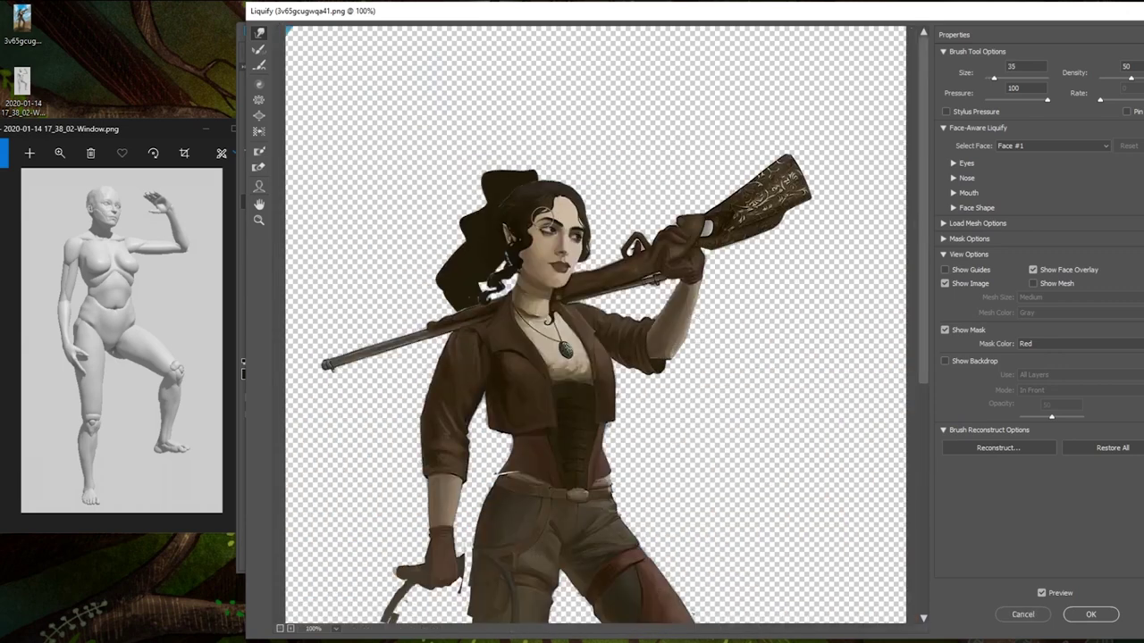
pyautogui.press(']')
pyautogui.moveTo(554, 215); pyautogui.dragTo(547, 214)
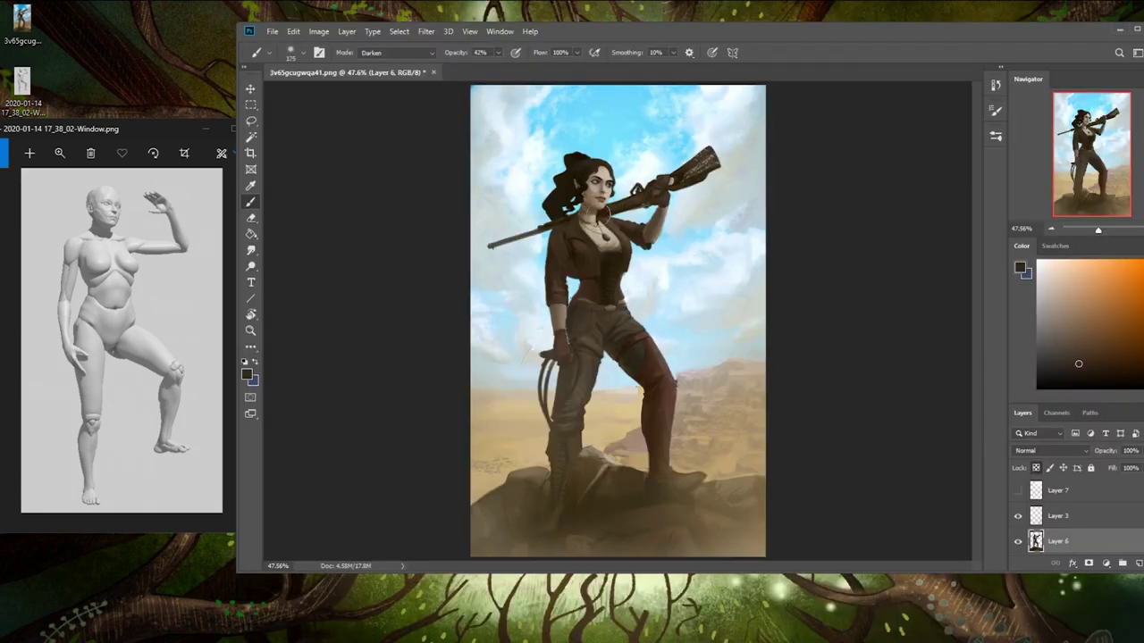
# - Darken the neck and upper jacket on Layer 6 with a Darken-mode brush at 42% opacity, enlarging the brush to 200
pyautogui.moveTo(597, 220); pyautogui.dragTo(573, 237)
pyautogui.press('[')
pyautogui.press(']')
pyautogui.press('[')
pyautogui.press(']')
pyautogui.press(']')
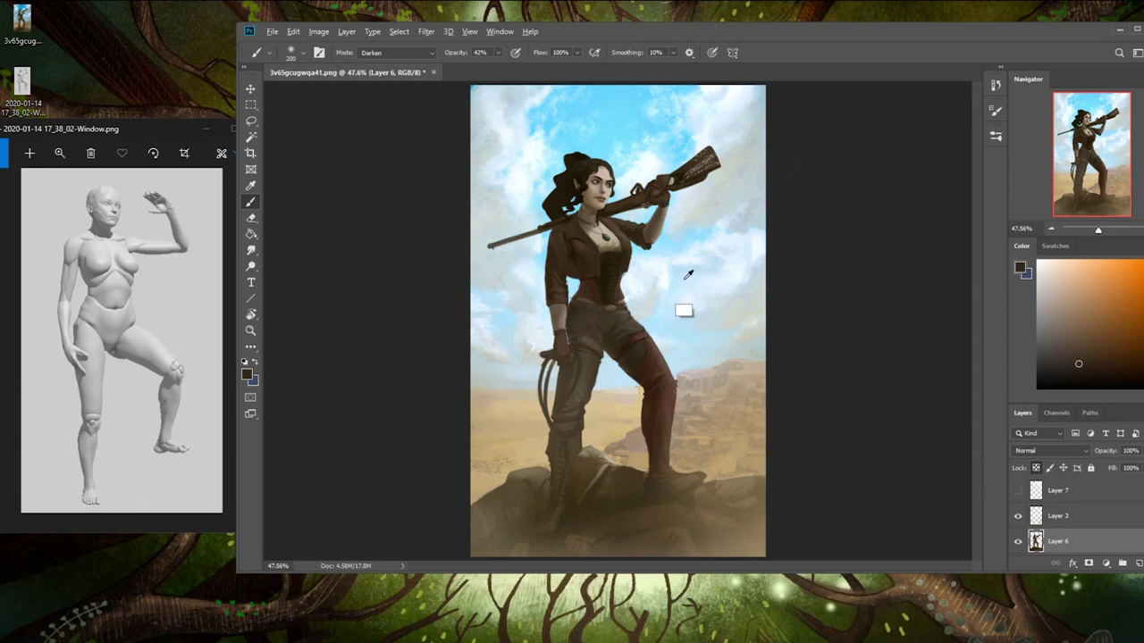
# - Sample a pale blue from the sky beside the figure and change the brush's blending mode
pyautogui.moveTo(686, 249)
pyautogui.mouseDown()
pyautogui.moveTo(699, 256)
pyautogui.moveTo(706, 235)
pyautogui.moveTo(692, 235)
pyautogui.moveTo(704, 227)
pyautogui.mouseUp()
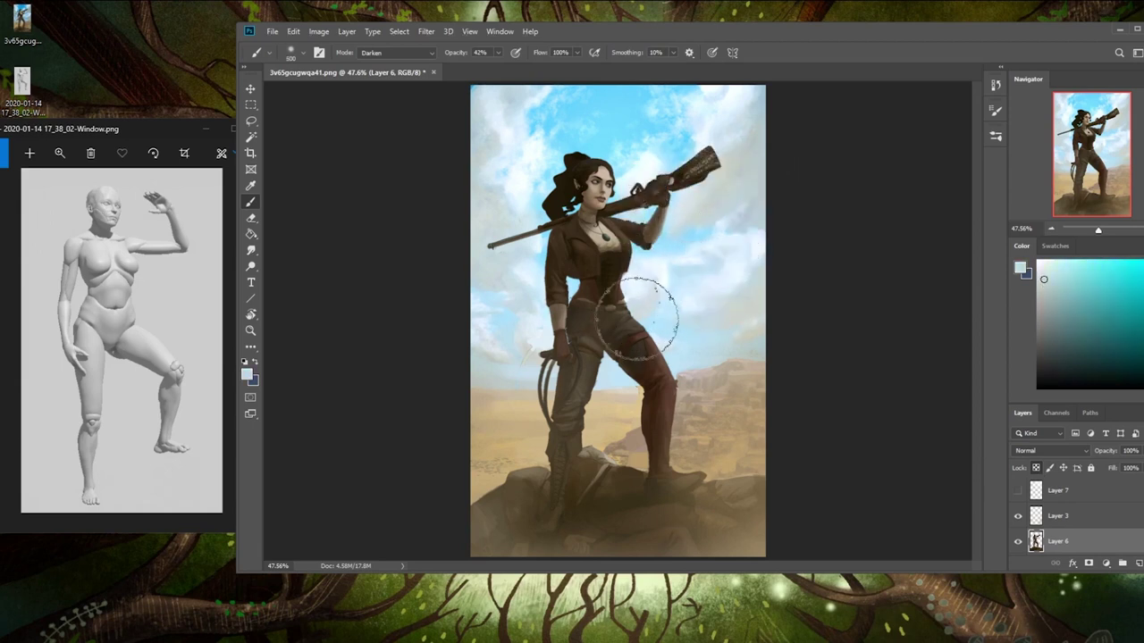
pyautogui.click(408, 53)
pyautogui.click(415, 65)
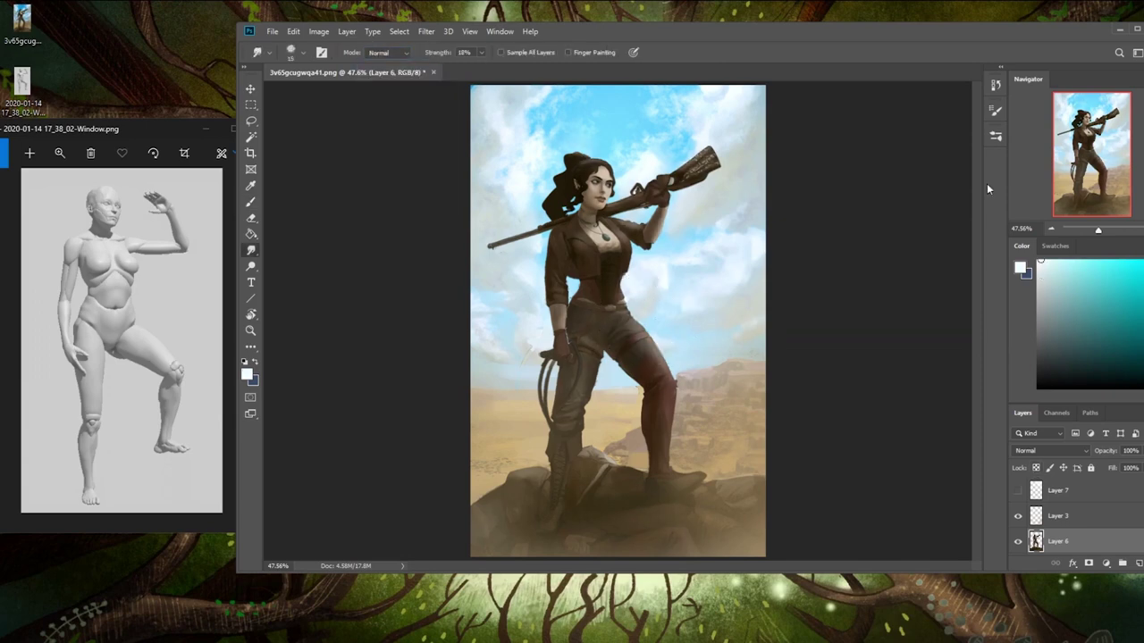
# - Show the repainted Layer 1 over the original Background to compare the two versions
pyautogui.hotkey('ctrl', '-')
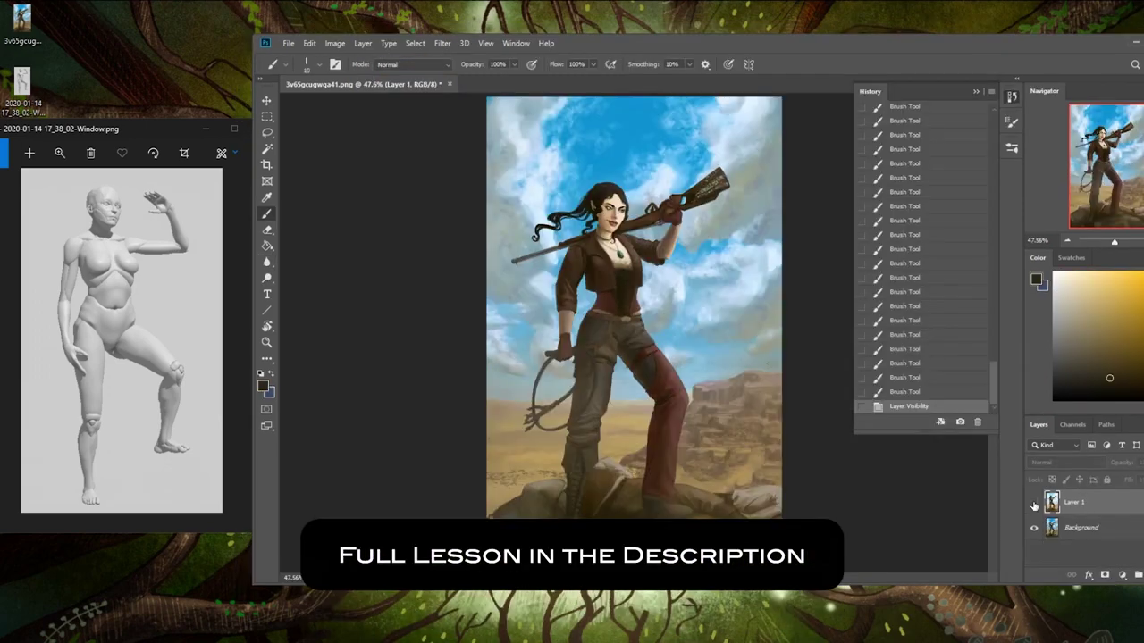
pyautogui.click(1034, 503)
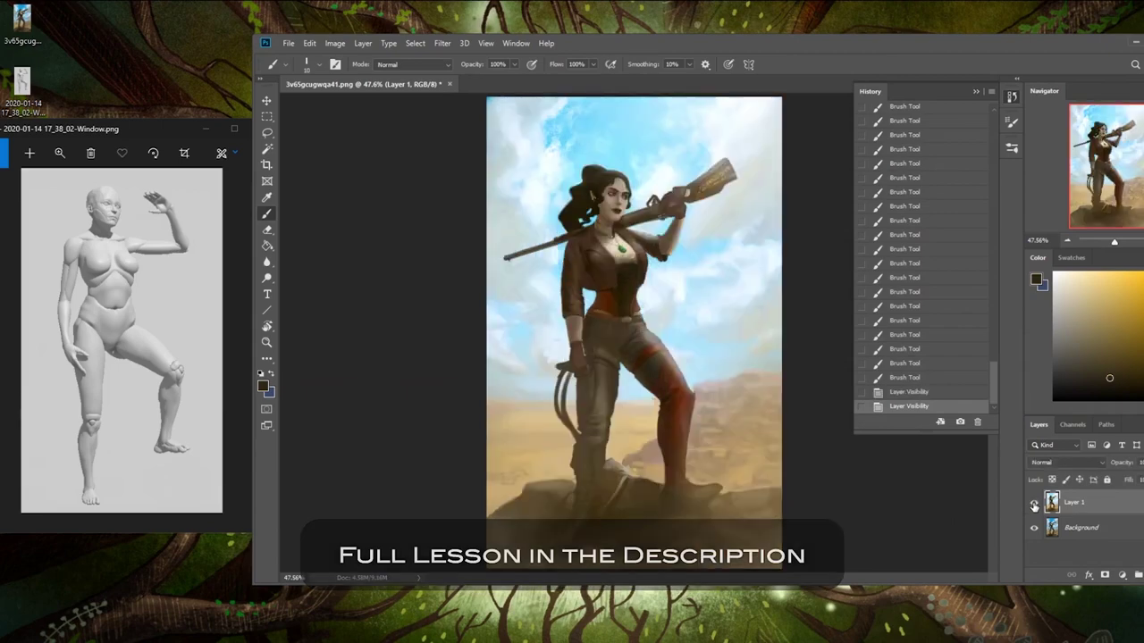